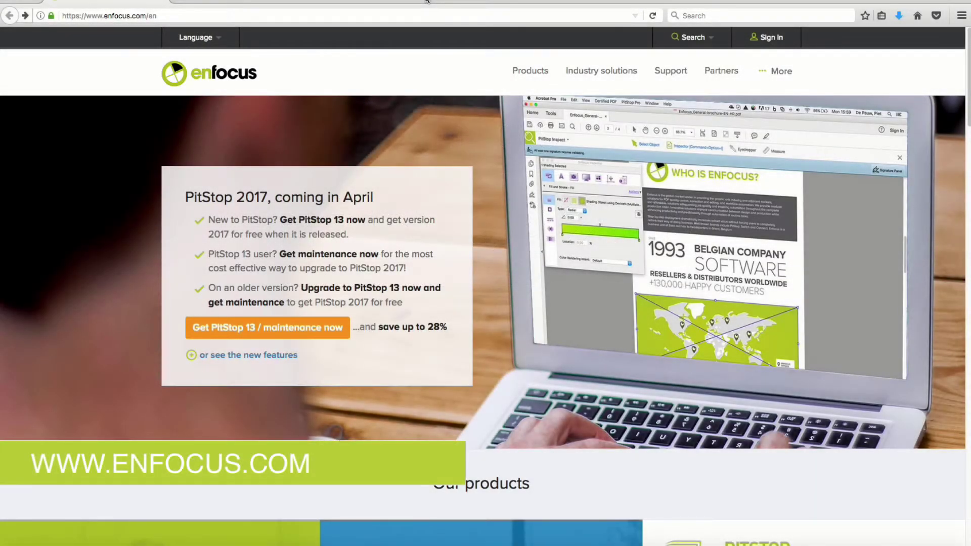
Follow the orange 'Get PitStop 13 / maintenance now' button to the PitStop 2017 pricing page.
click(319, 329)
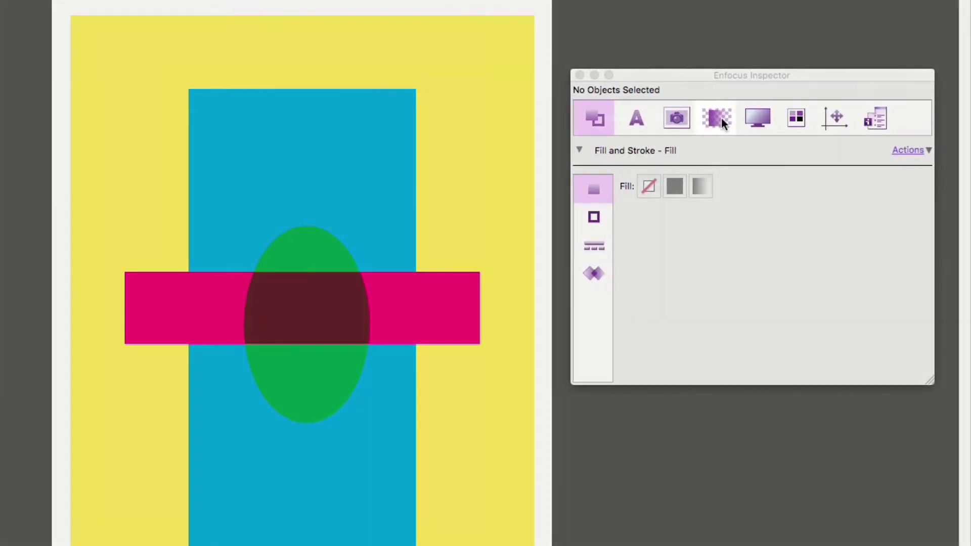
Give the blue rectangle 57.96% alpha fill and Luminosity blending, then select the pink rectangle.
click(792, 147)
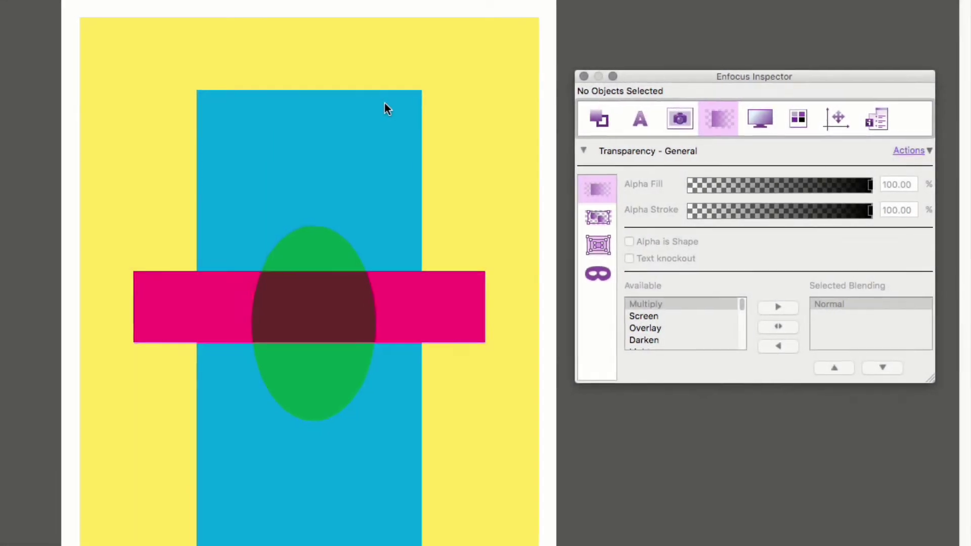
click(384, 109)
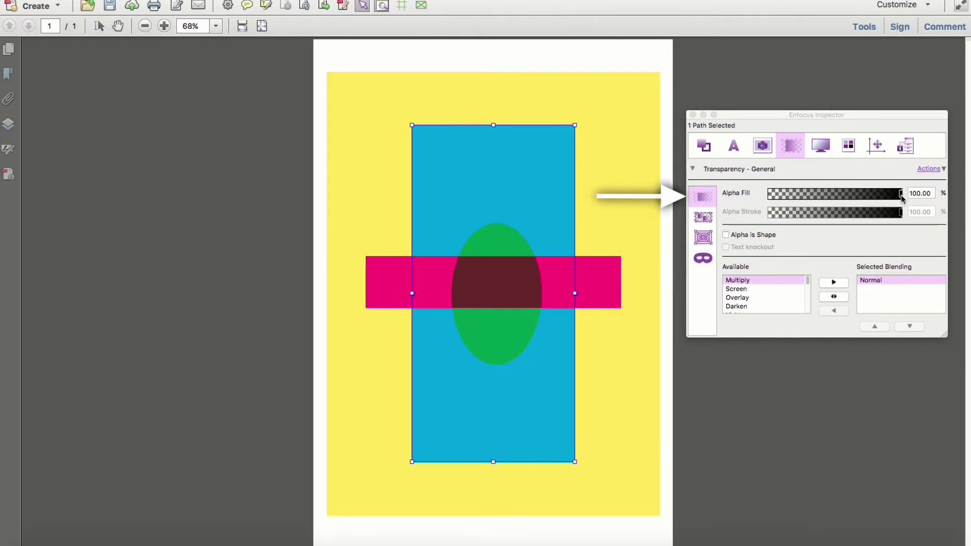
drag(901, 198, 845, 199)
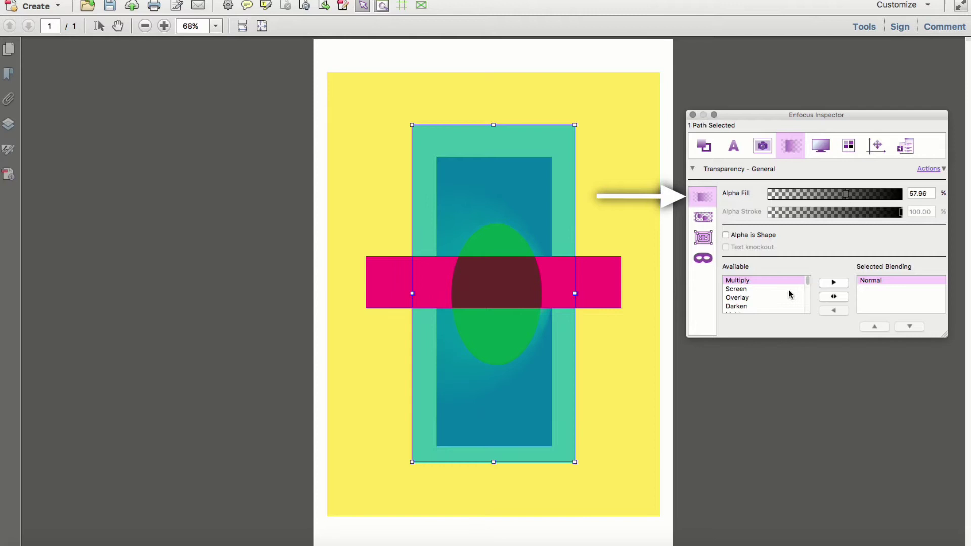
drag(809, 280, 807, 307)
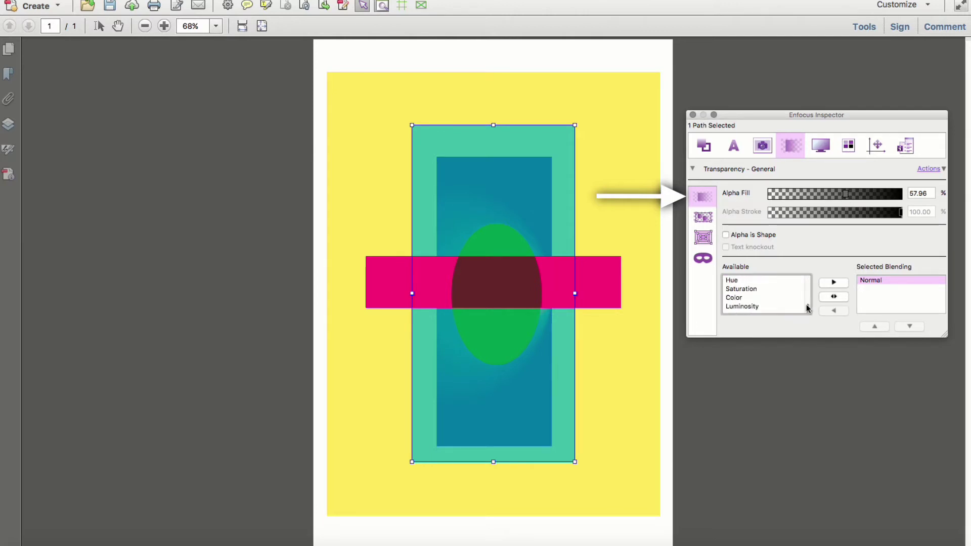
click(797, 306)
click(826, 298)
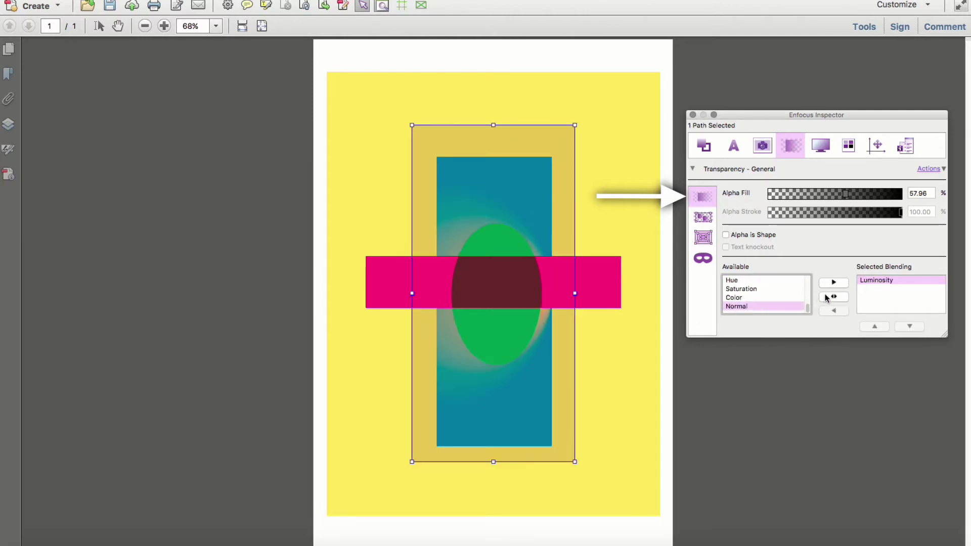
click(394, 273)
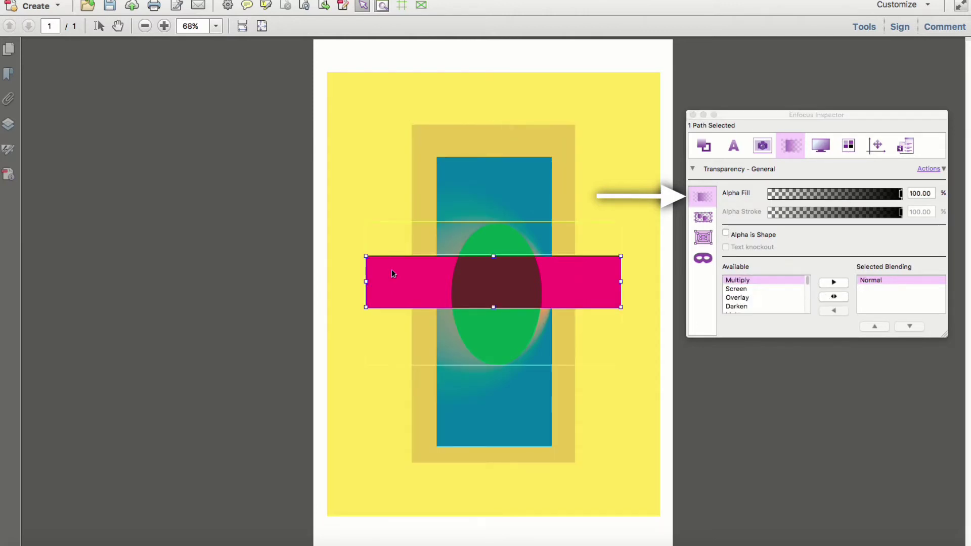
Select the pink rectangle's parent transparency group and set its blending colour space to Gray.
click(704, 218)
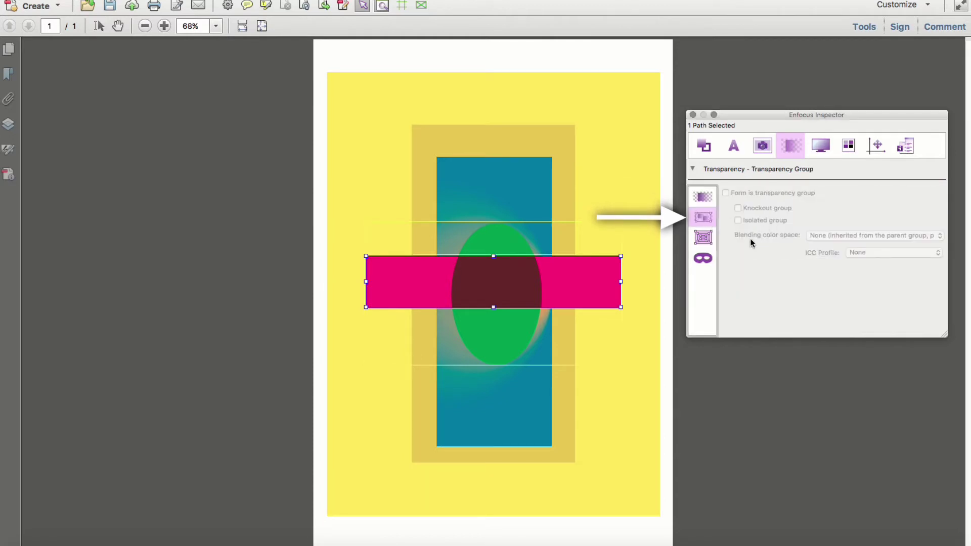
click(708, 239)
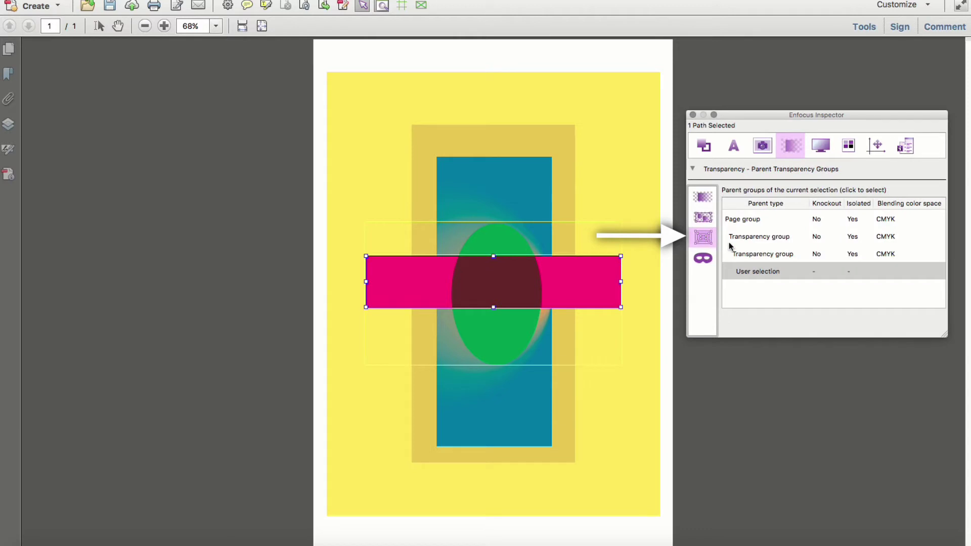
click(758, 239)
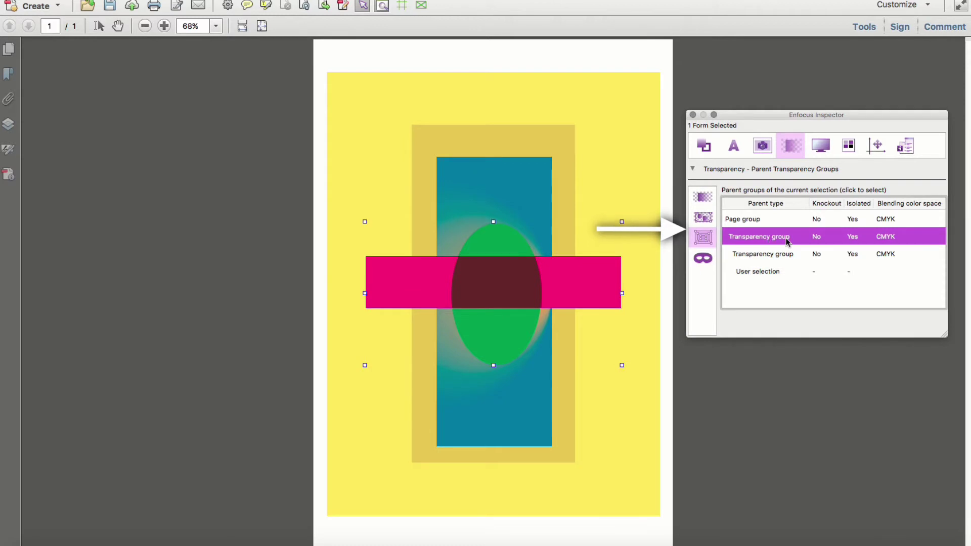
click(703, 219)
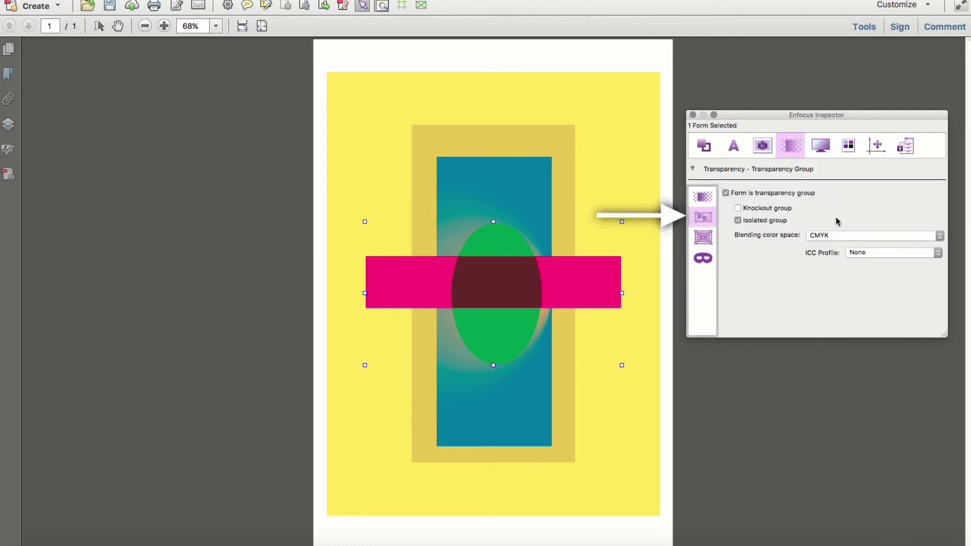
click(859, 236)
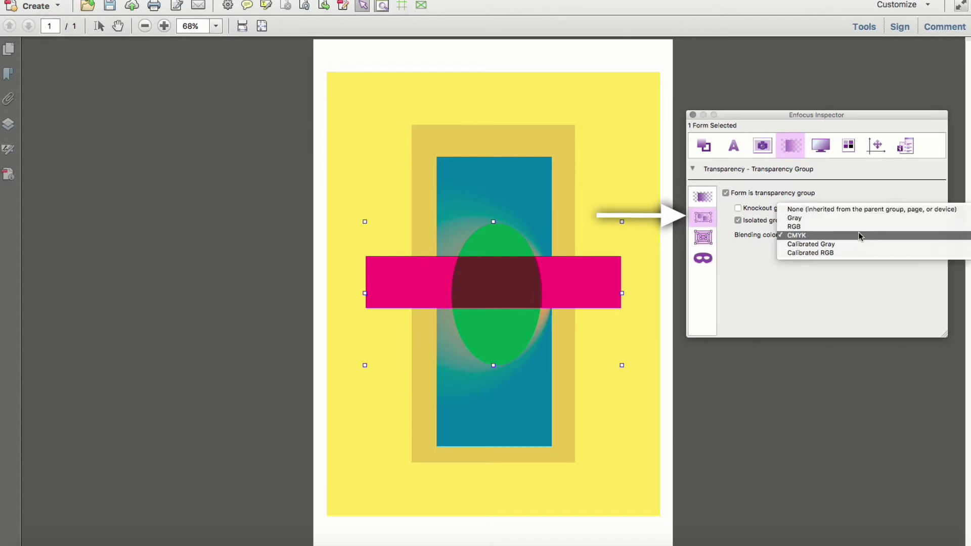
click(857, 219)
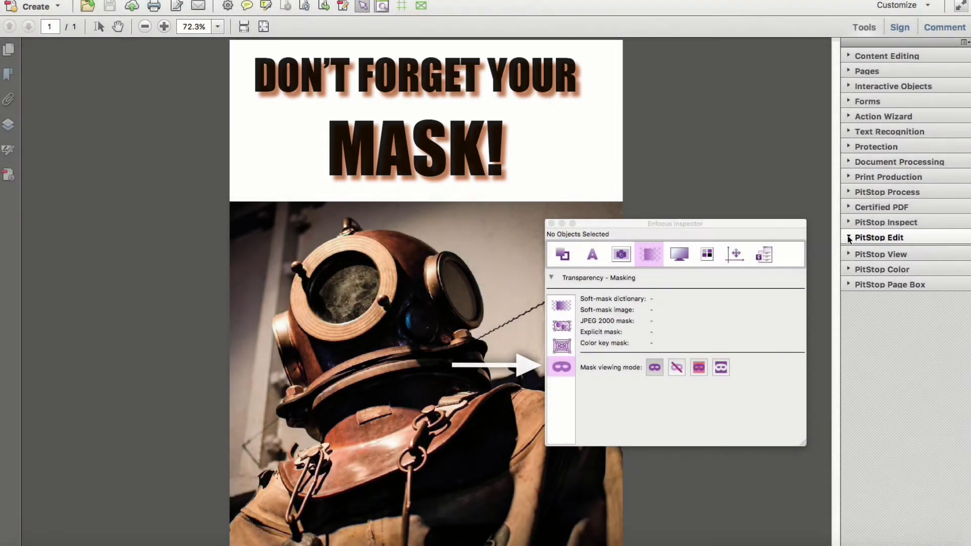
Select the MASK! heading with a PitStop Edit selection tool to reveal its Luminosity soft mask.
click(848, 237)
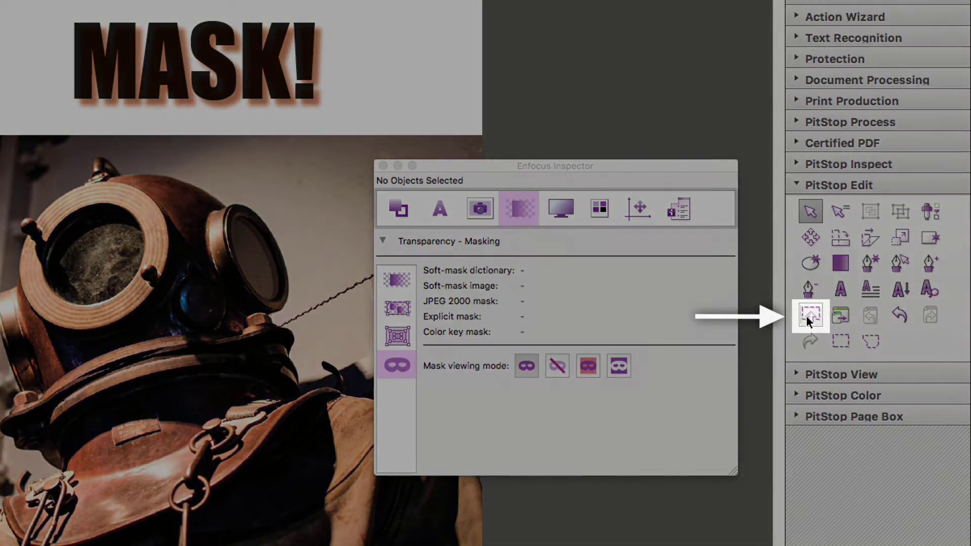
click(809, 314)
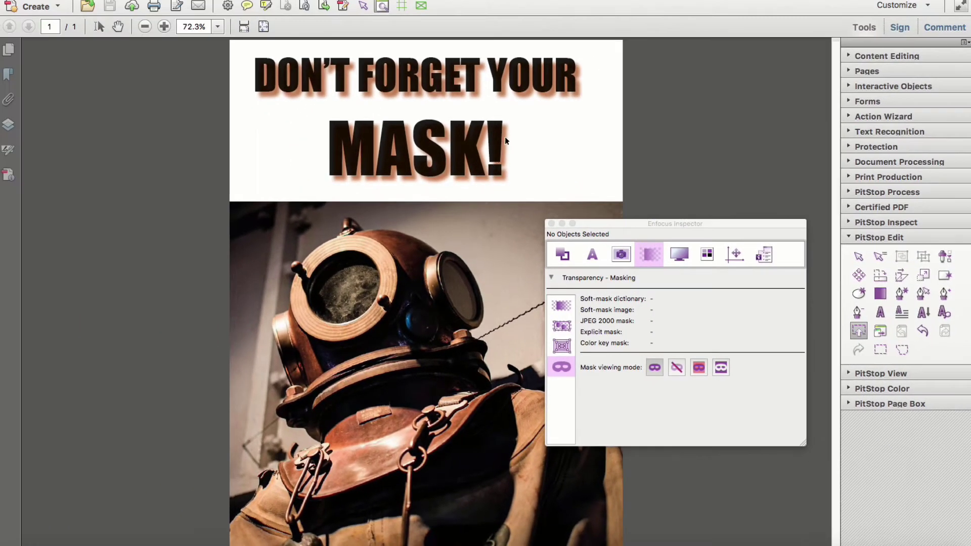
click(505, 137)
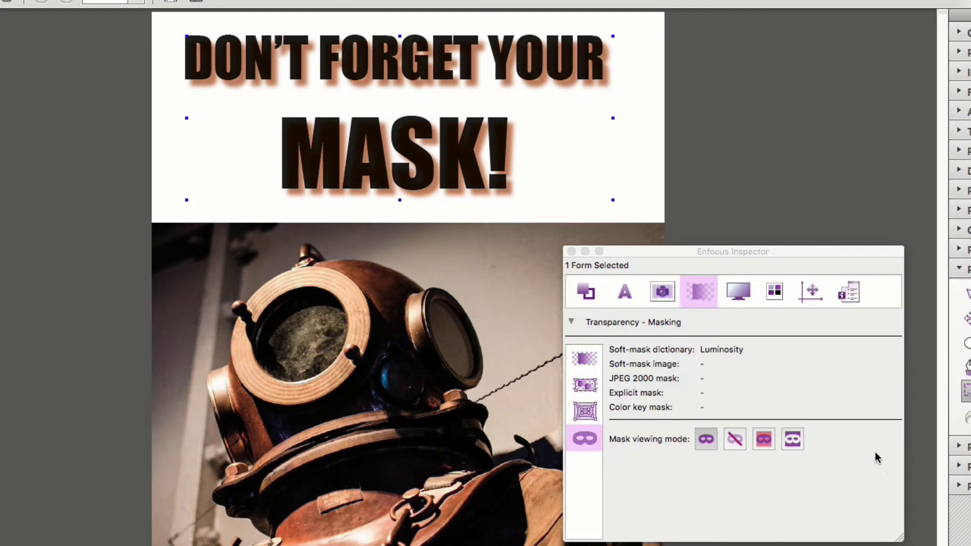
click(793, 439)
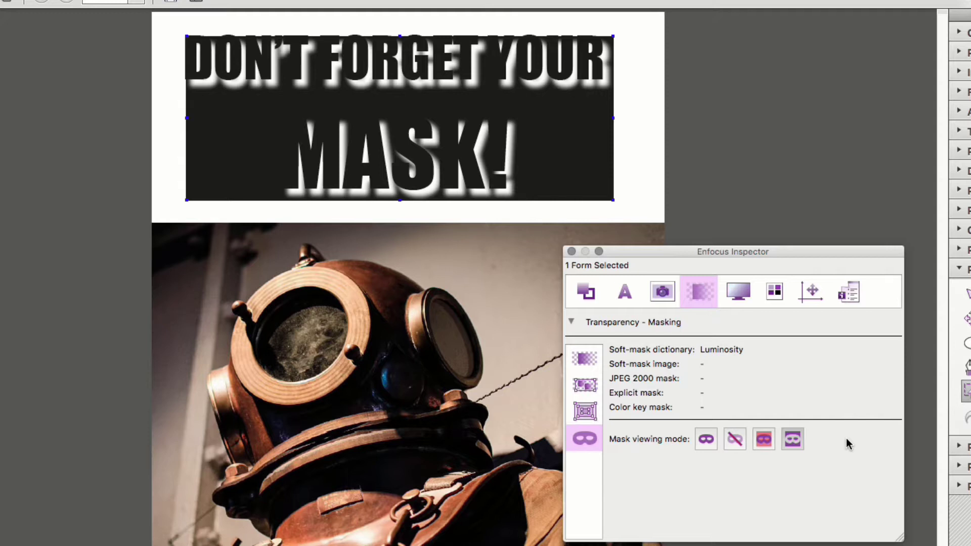
click(767, 438)
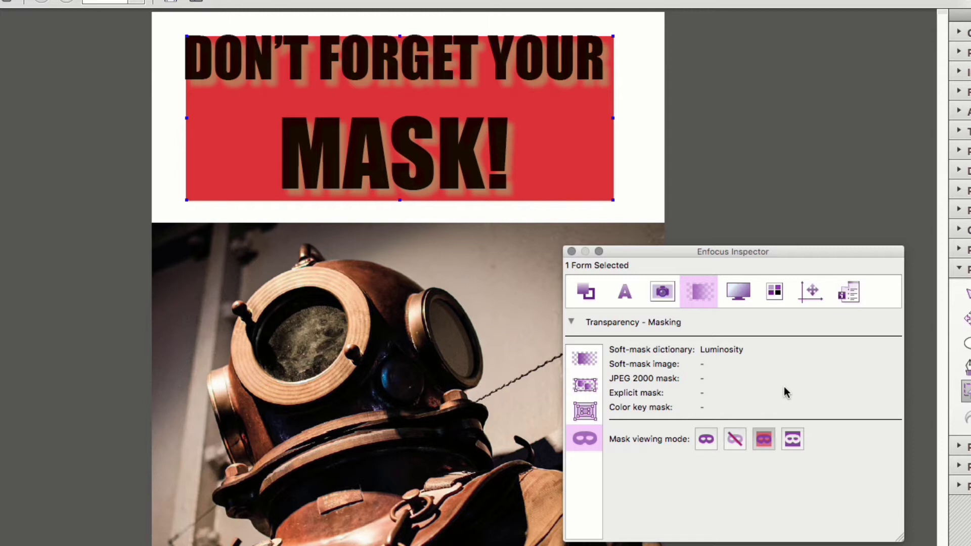
click(734, 438)
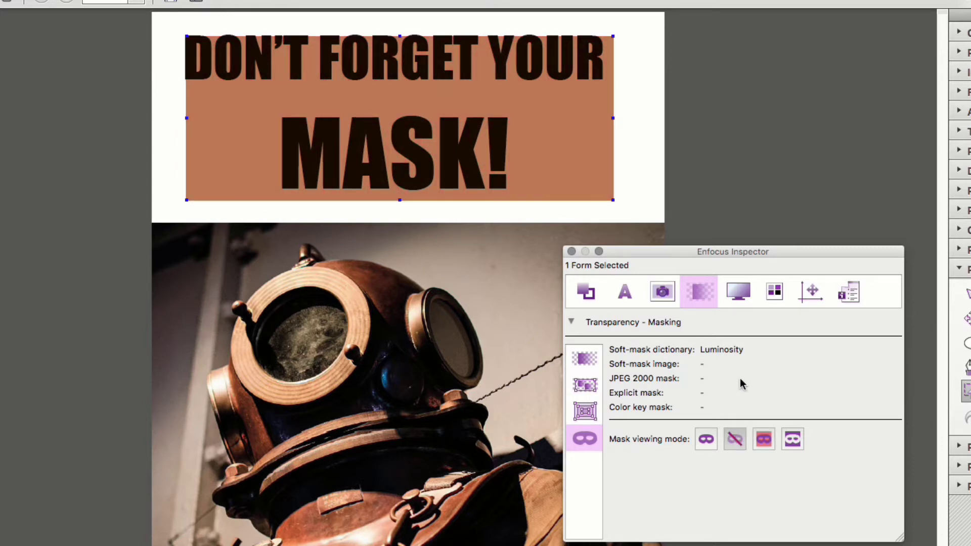
click(705, 439)
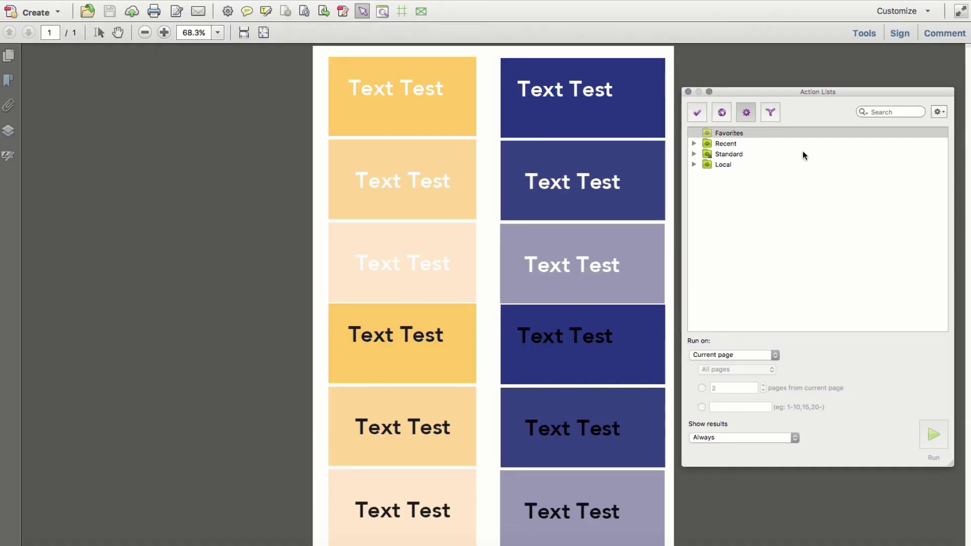
Run the Prepress action list 'Check for Black Text sitting on Dark Color'.
click(694, 154)
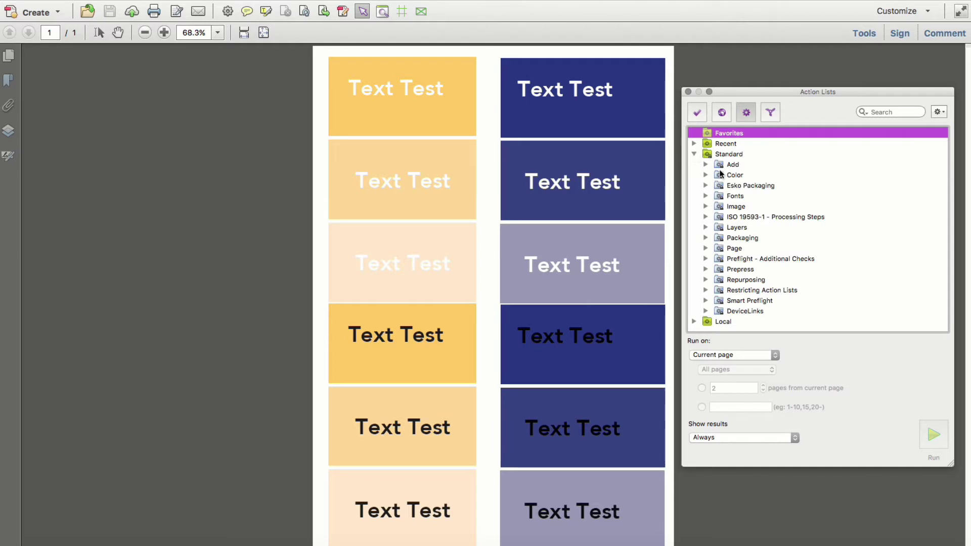
click(705, 269)
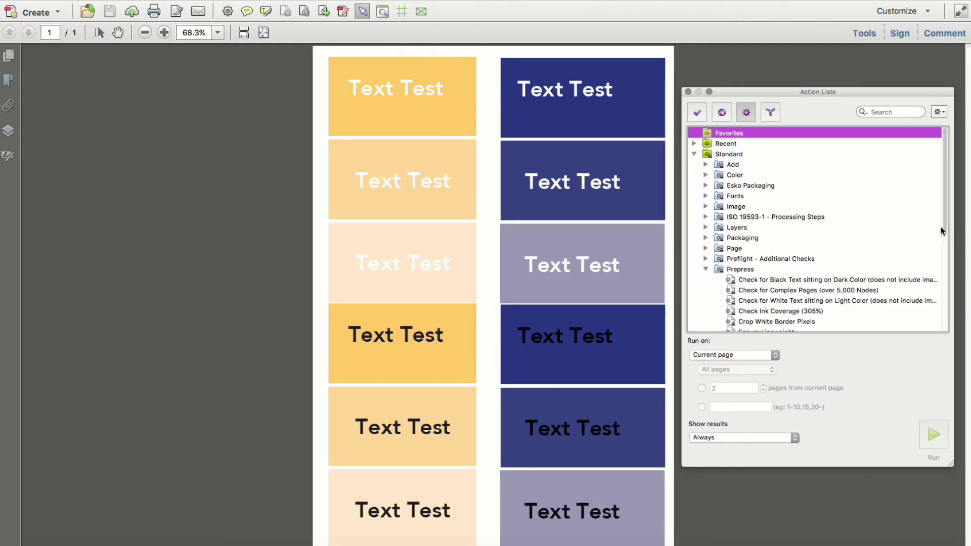
drag(945, 232, 945, 275)
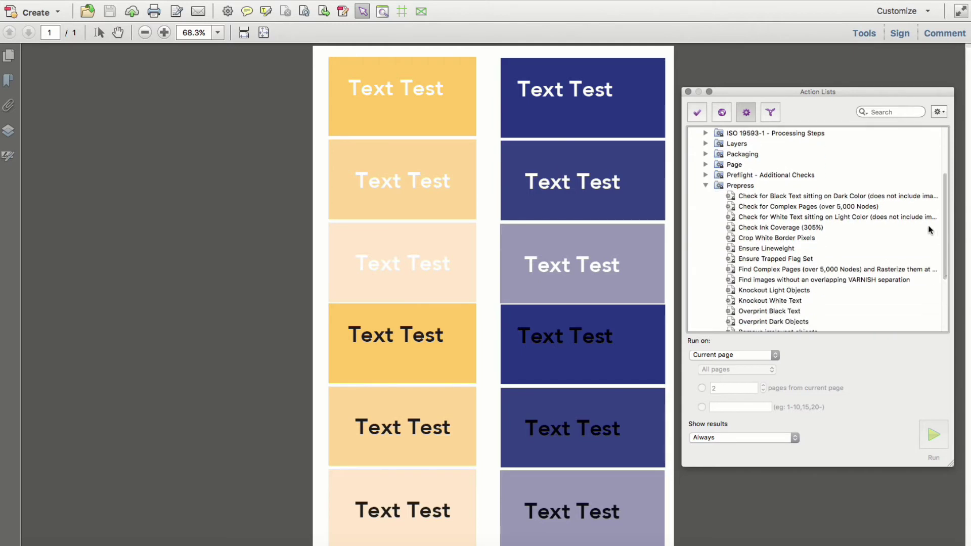
click(920, 199)
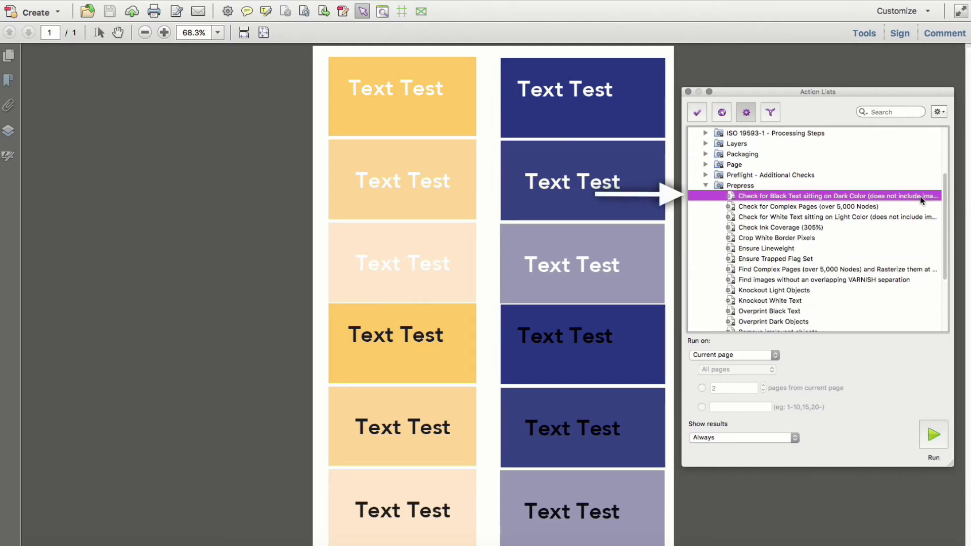
click(933, 441)
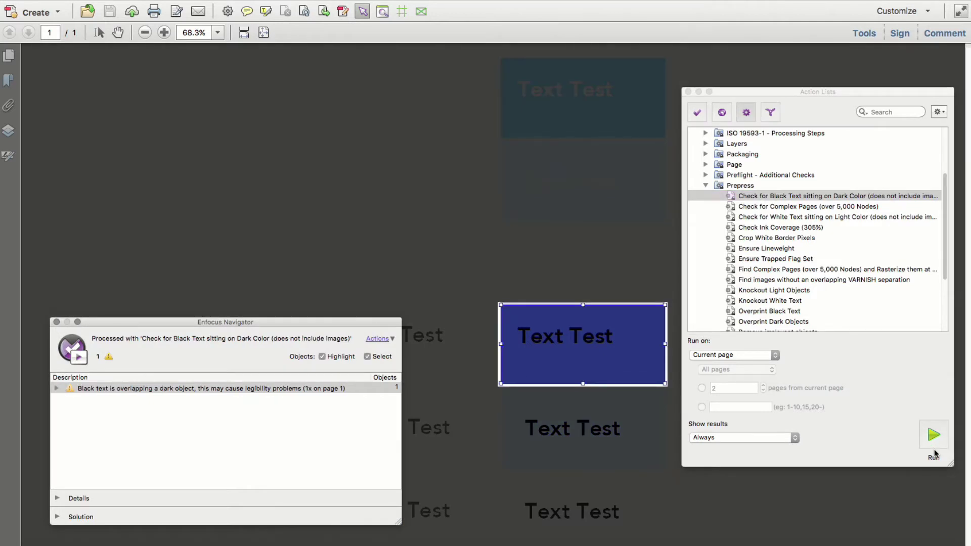
Close the results and run 'Check for White Text sitting on Light Color', flagging the pale box.
click(57, 321)
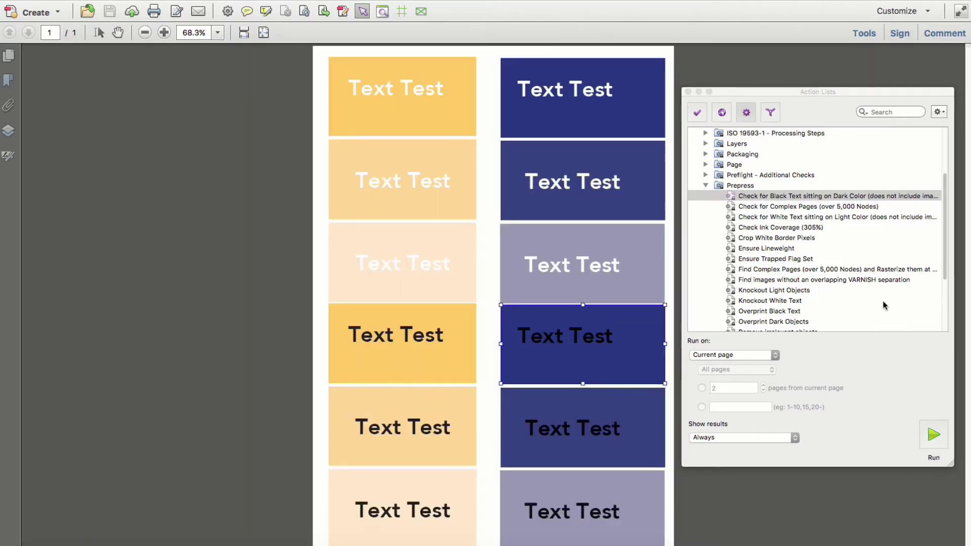
click(834, 218)
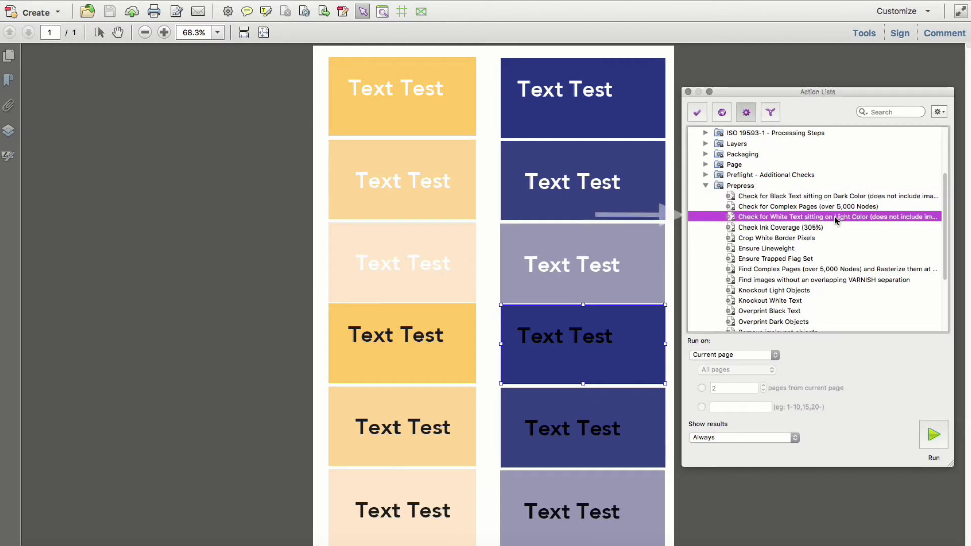
click(941, 434)
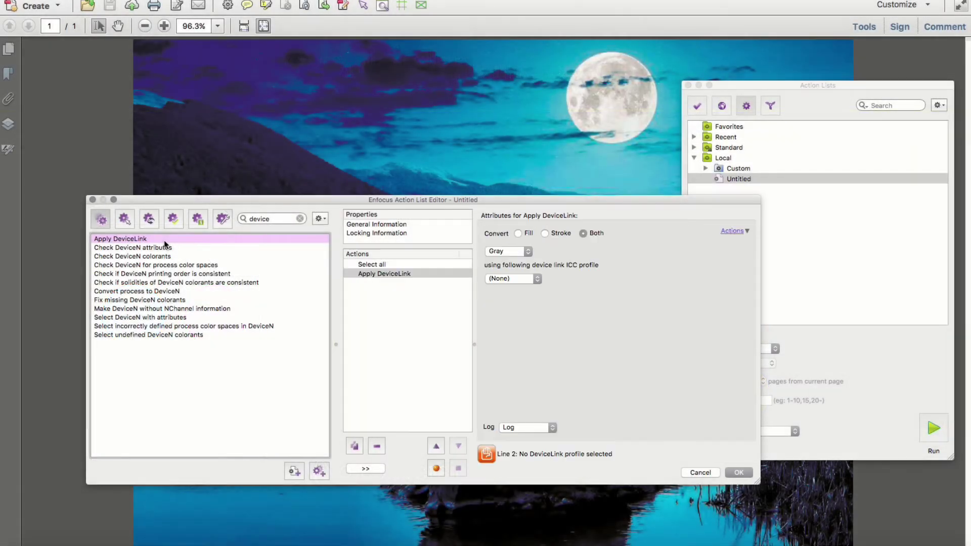
Switch the Apply DeviceLink conversion from Gray to CMYK colours and list the DeviceLink profiles.
click(512, 252)
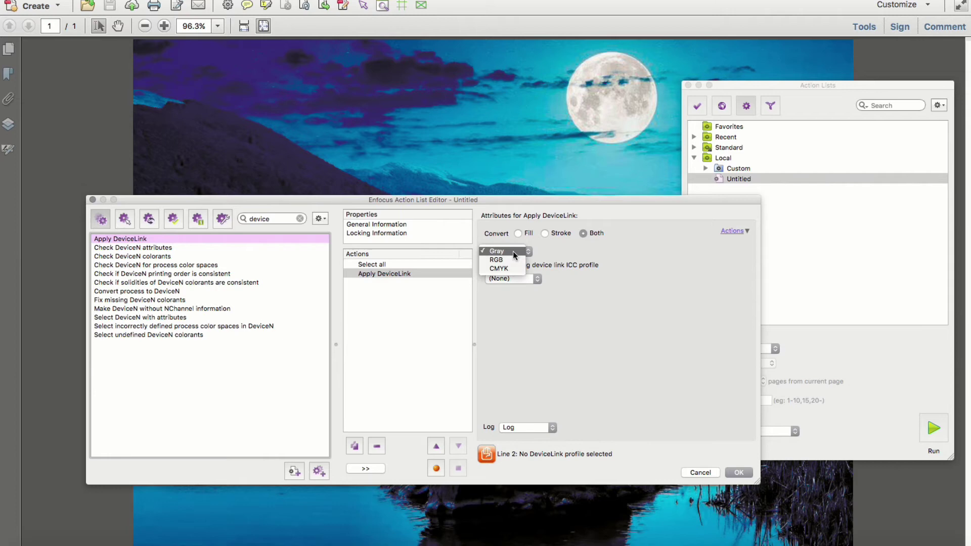
click(512, 268)
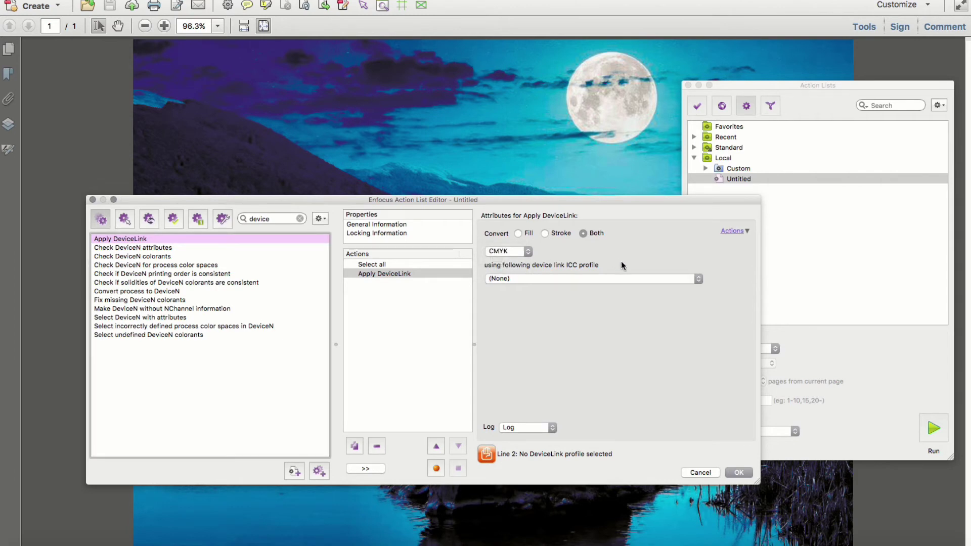
click(643, 278)
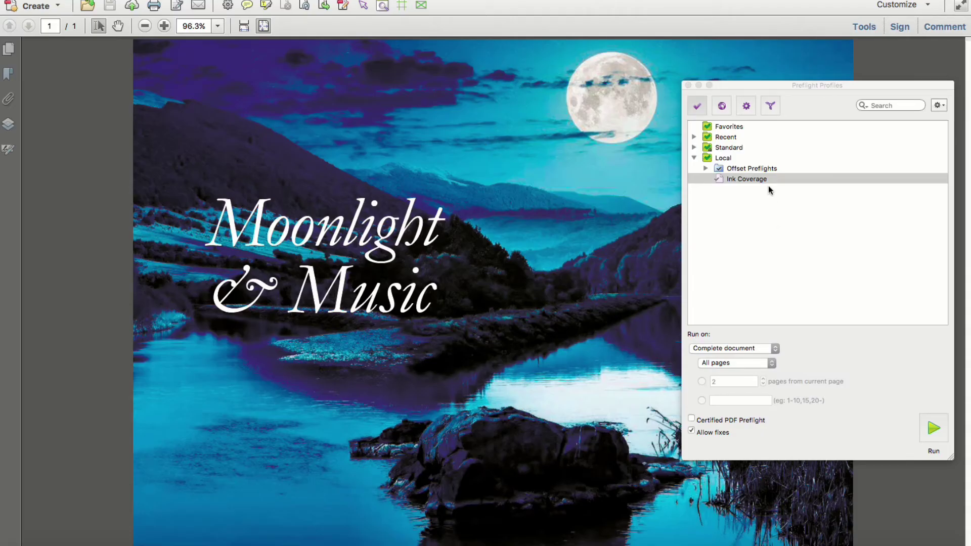
Run the local Ink Coverage preflight profile, flagging total ink above 260% on page 1.
click(804, 180)
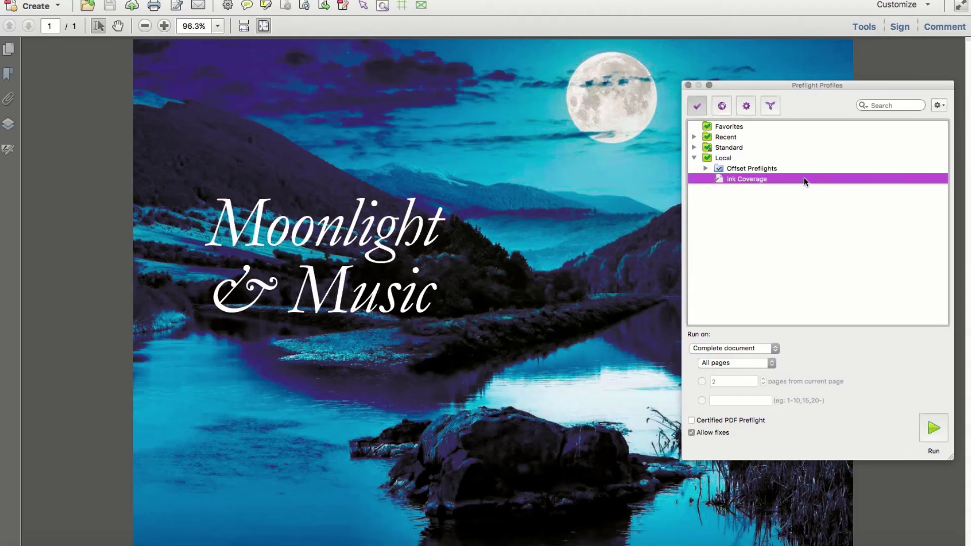
click(936, 417)
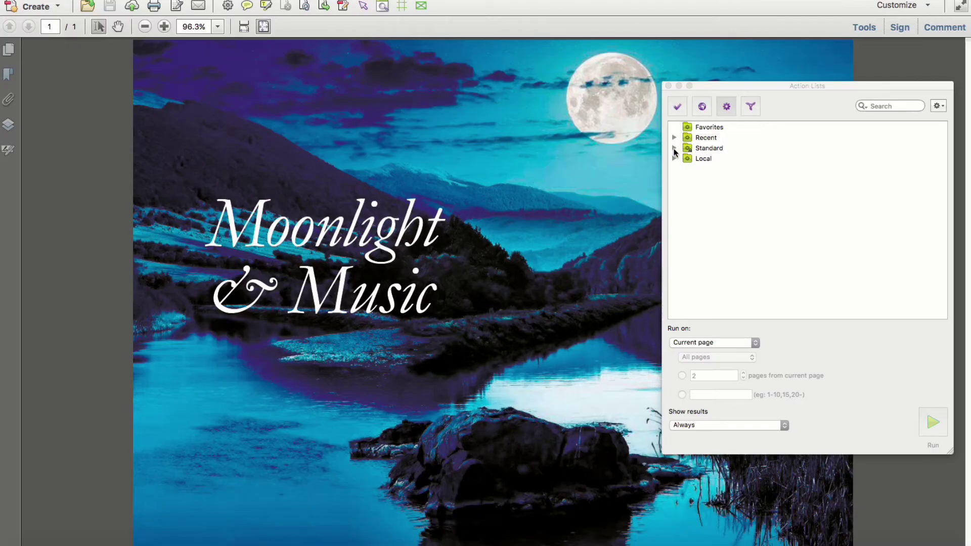
Run the Standard > DeviceLinks > TAC Reduction list Reduce-SWOP2013C3_CPRC5-260%TAC on the page.
click(674, 149)
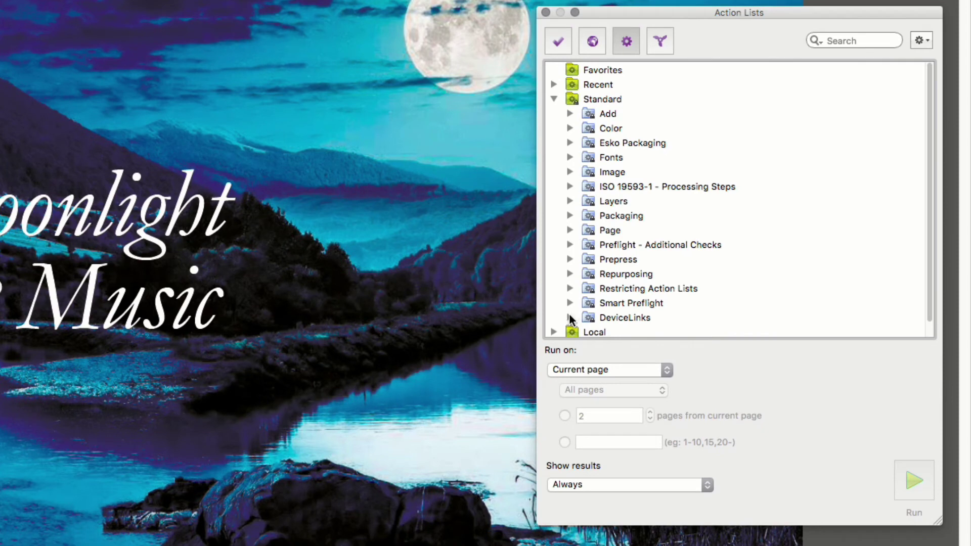
click(569, 317)
drag(927, 276, 930, 322)
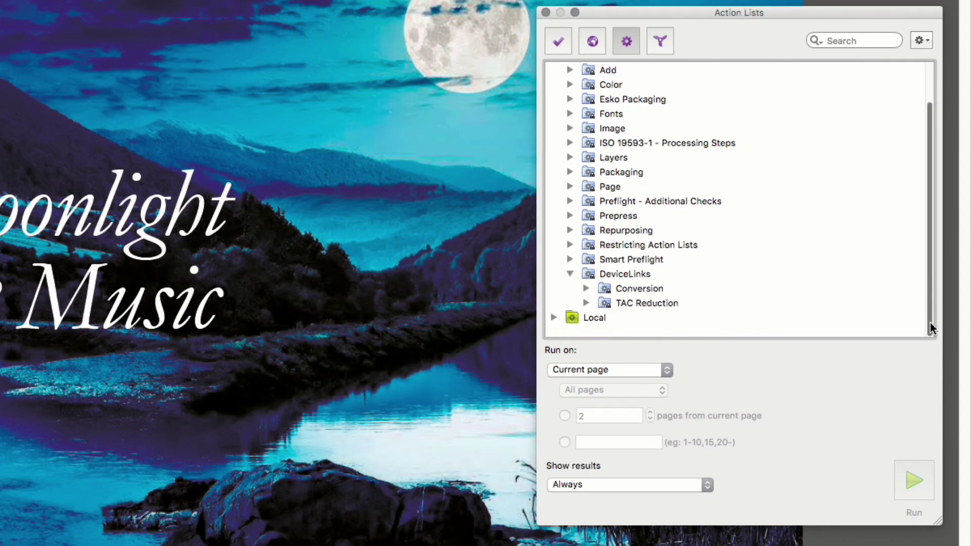
click(586, 303)
scroll(590, 301, down, 5)
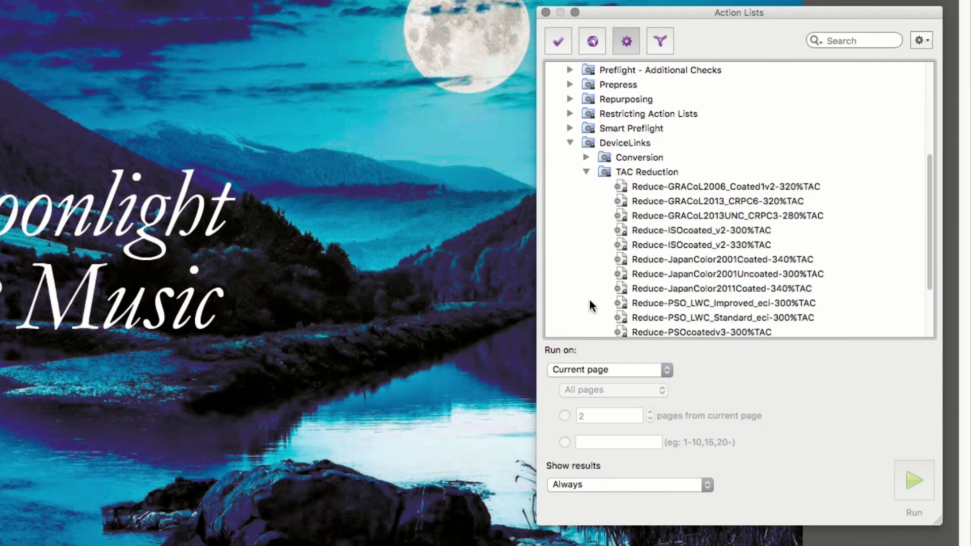
click(665, 303)
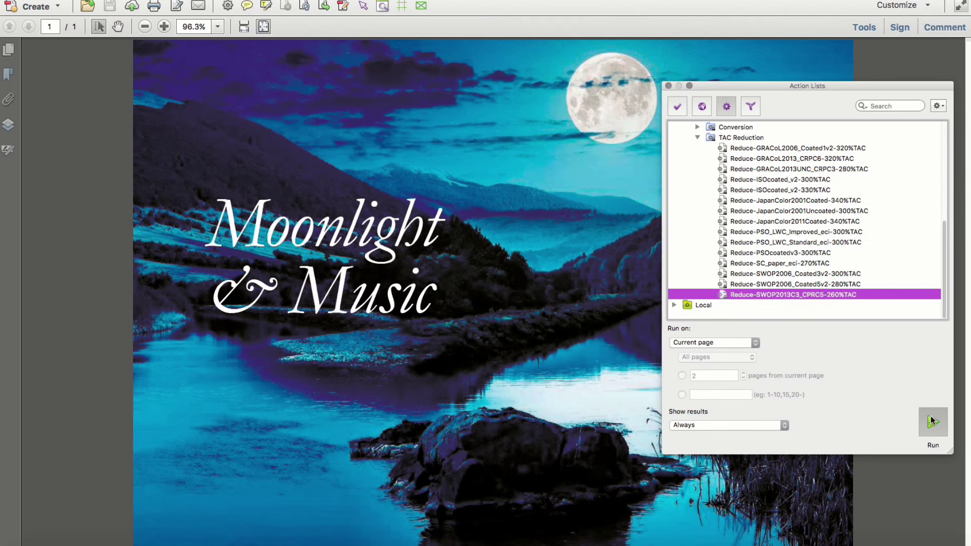
click(932, 421)
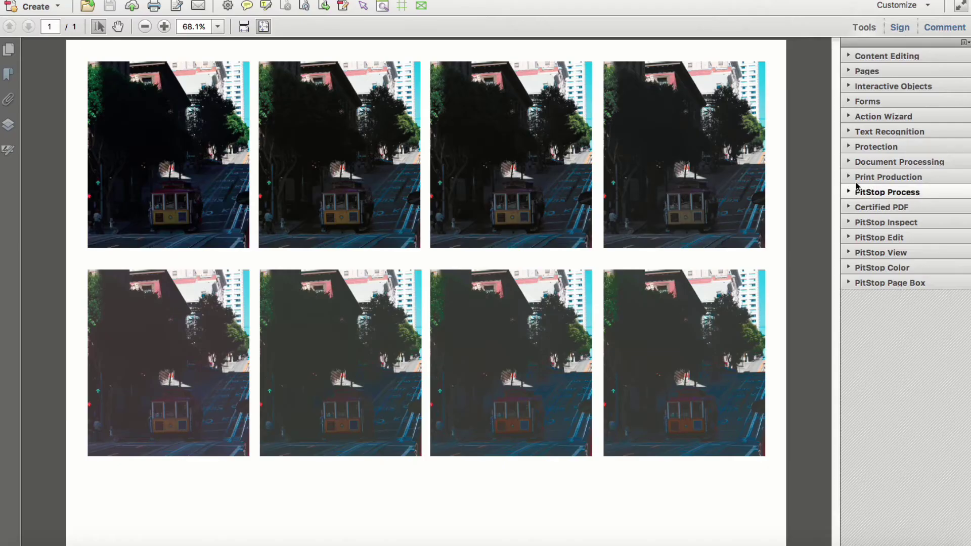
In Output Preview, view the black, yellow, magenta and cyan plates one at a time, then all plates.
click(851, 177)
click(899, 215)
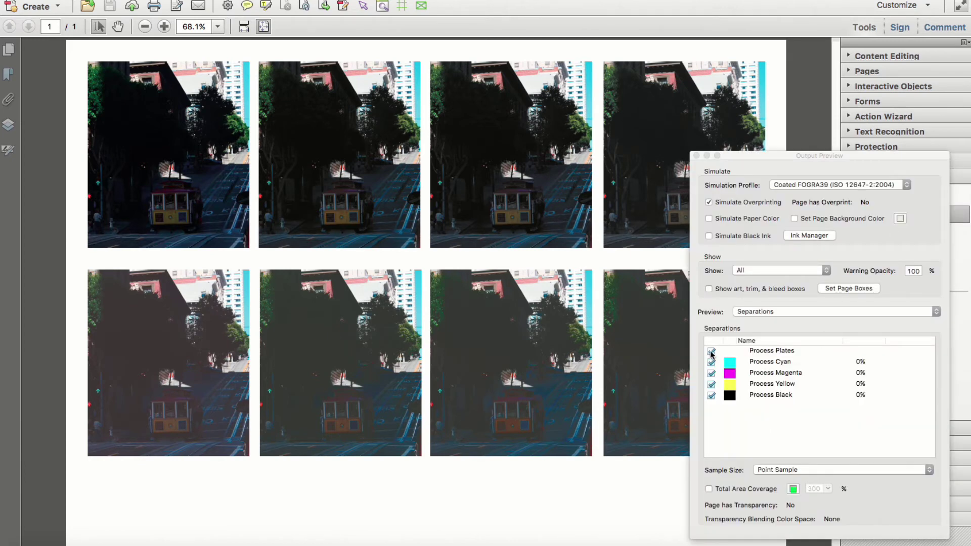
click(711, 351)
click(710, 395)
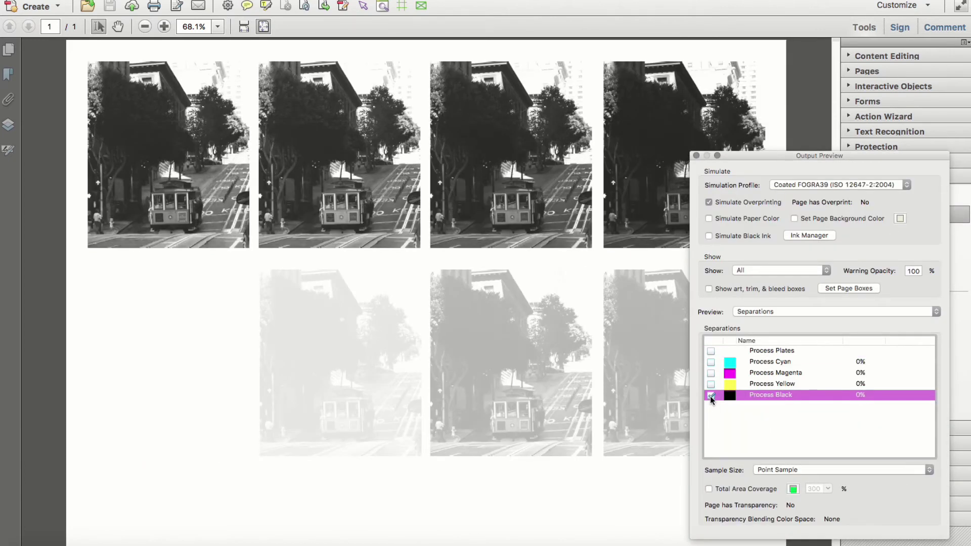
click(710, 395)
click(711, 385)
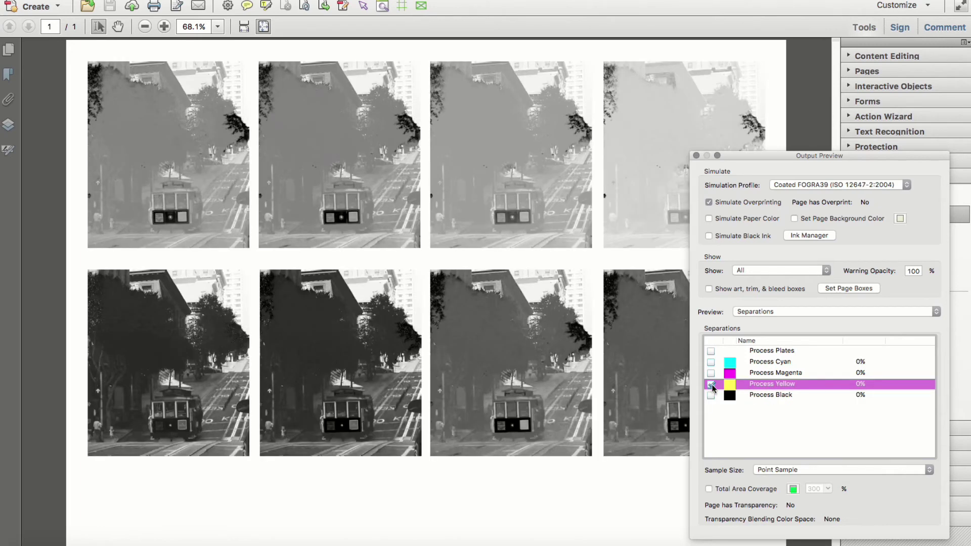
click(711, 384)
click(711, 373)
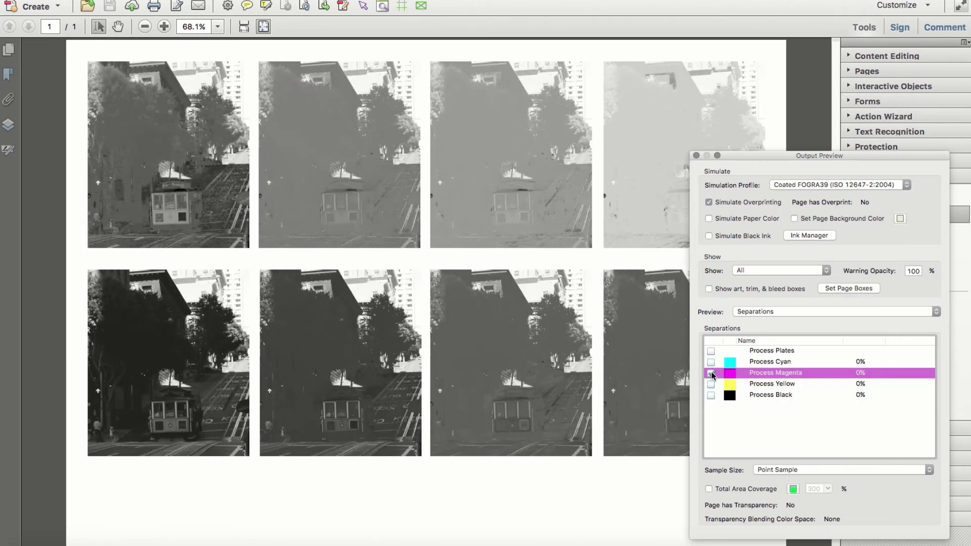
click(711, 374)
click(710, 362)
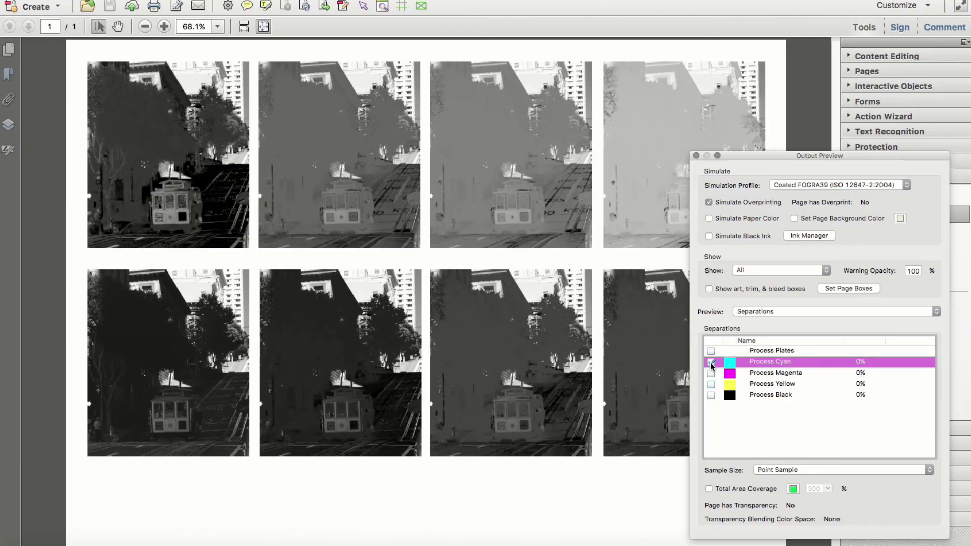
click(710, 351)
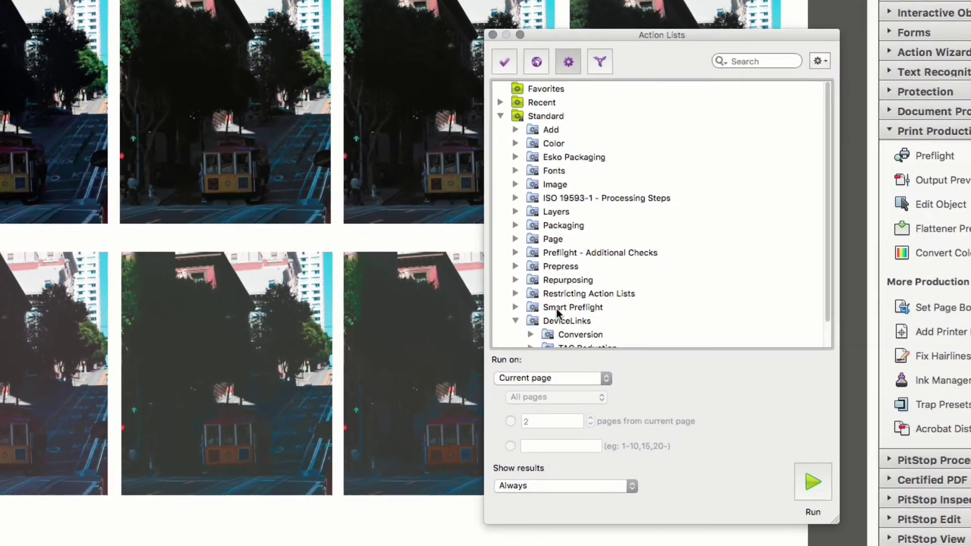
Run the GRACoL2006Coated1v2-Fogra39-300%TAC DeviceLink conversion on the tram photo page.
scroll(557, 312, down, 2)
click(530, 334)
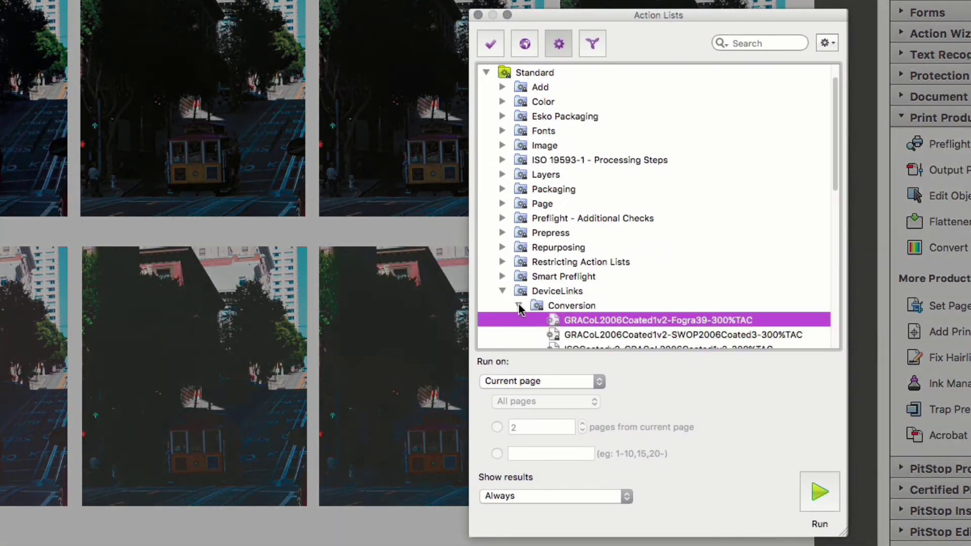
scroll(577, 285, down, 5)
scroll(567, 282, down, 3)
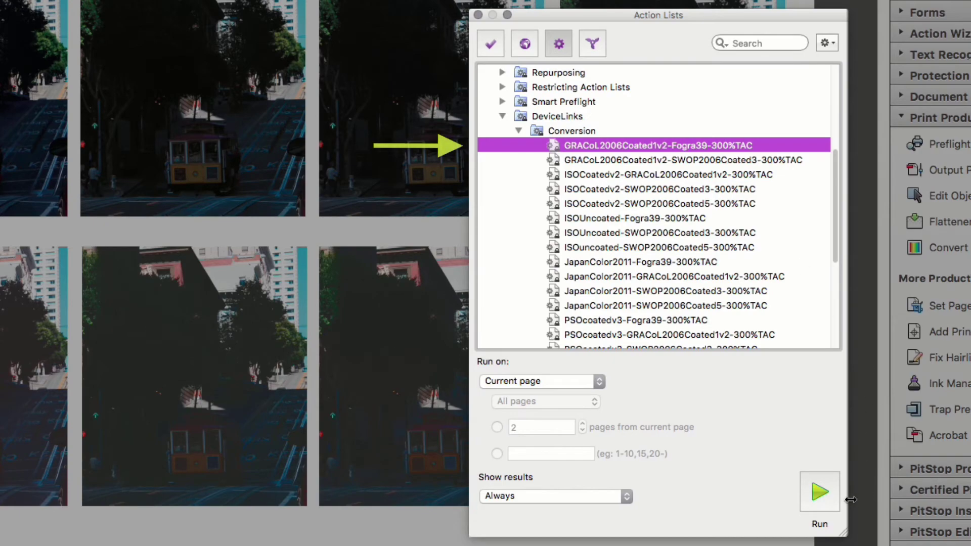
click(831, 493)
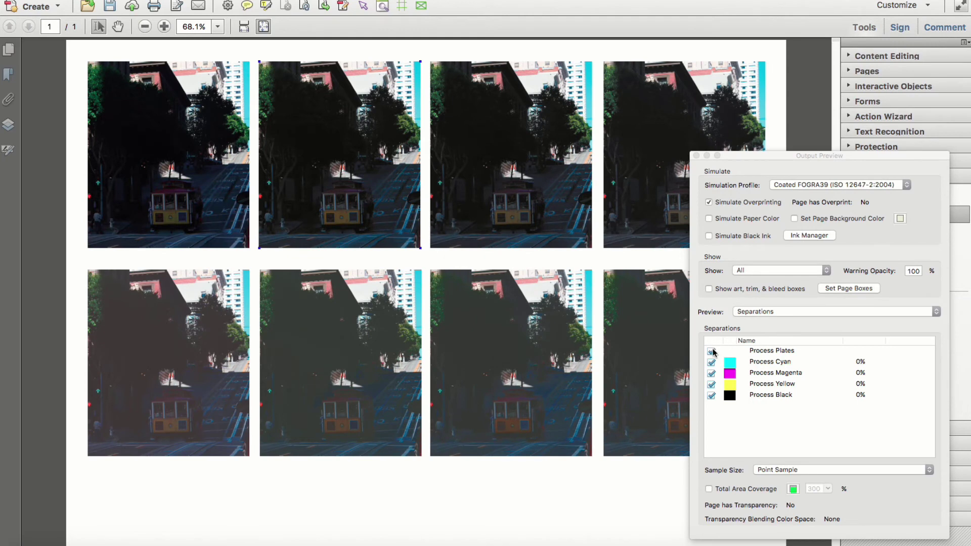
Preview the black, yellow, magenta and cyan plates individually, then restore all process plates.
click(710, 351)
click(711, 395)
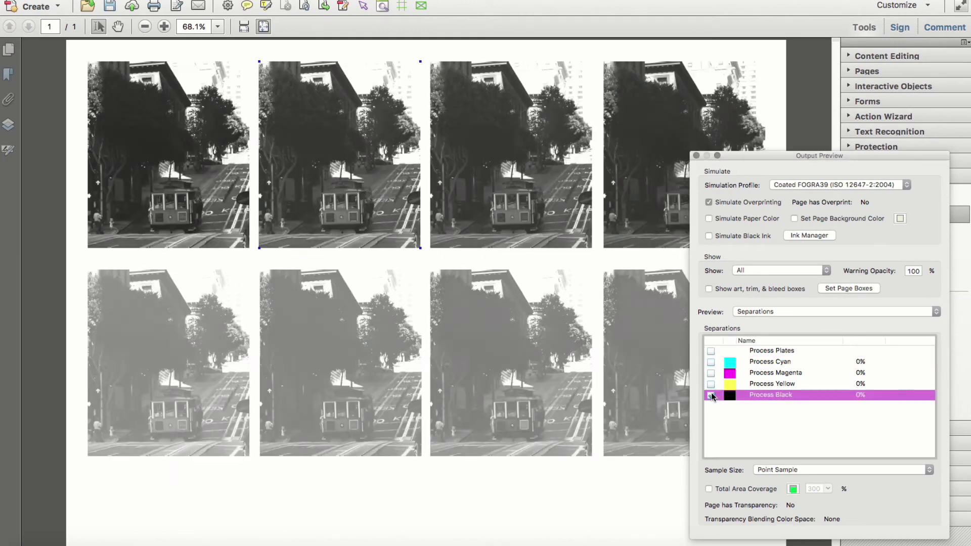
click(710, 395)
click(711, 385)
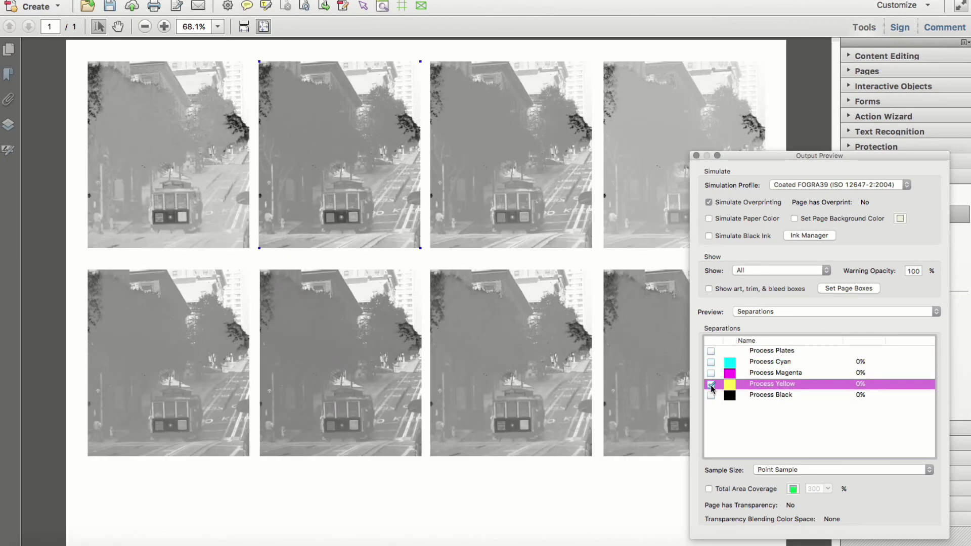
click(710, 384)
click(710, 373)
click(710, 373)
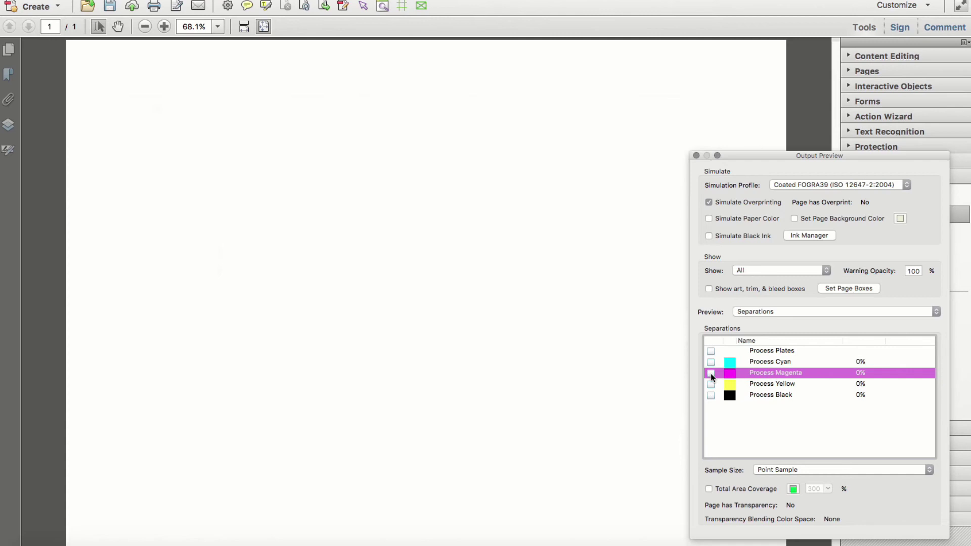
click(710, 362)
click(711, 351)
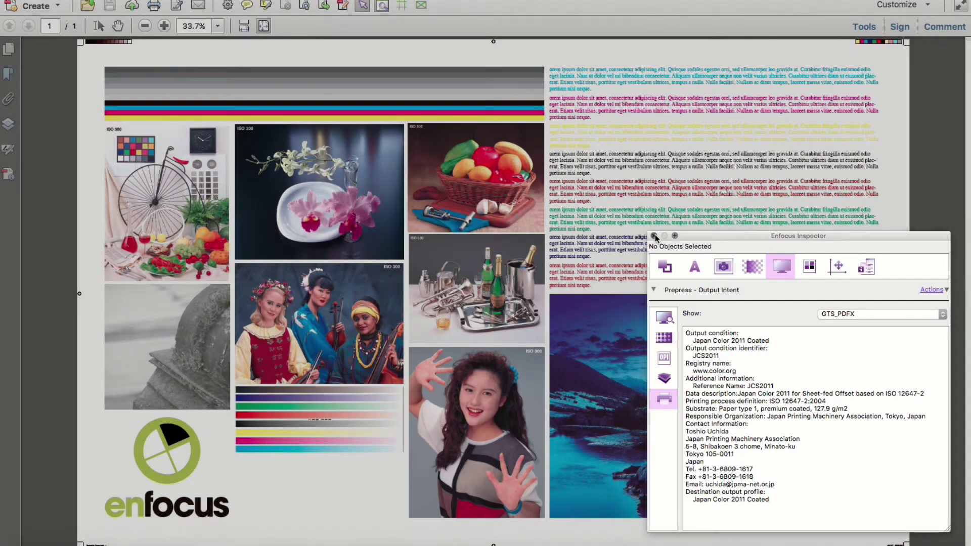
Run the Standard > DeviceLinks > Conversion action JapanColor2011-GRACoL2006Coated1v2-300%TAC on the test page.
click(653, 236)
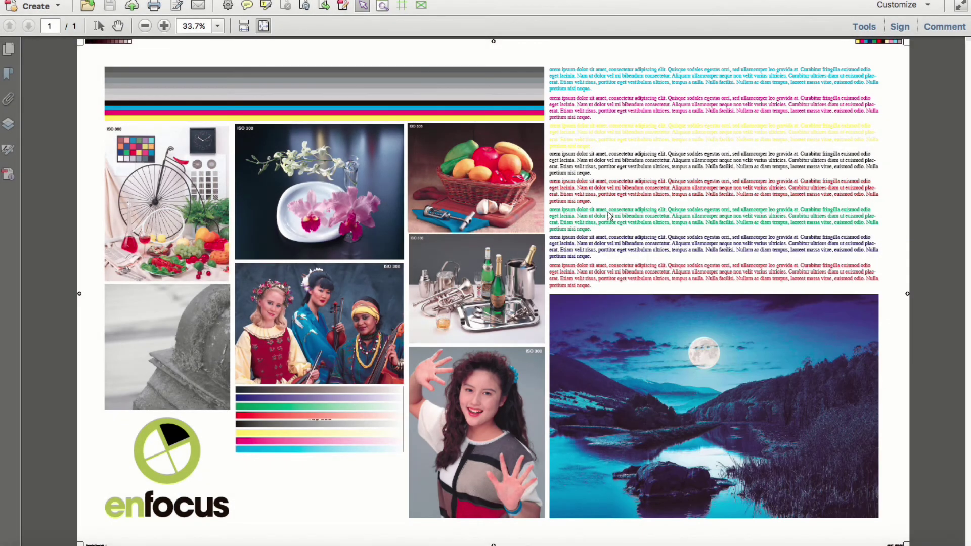
click(285, 5)
click(260, 22)
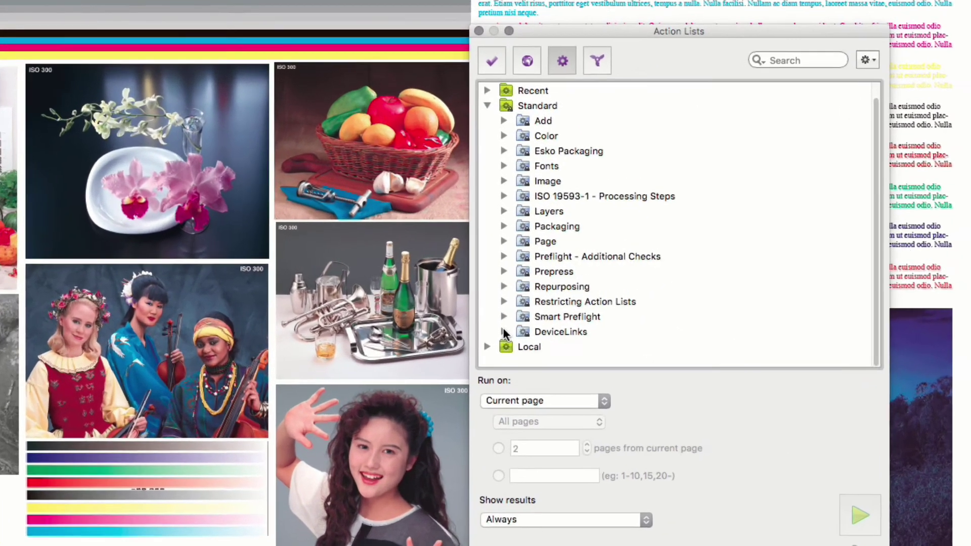
click(503, 331)
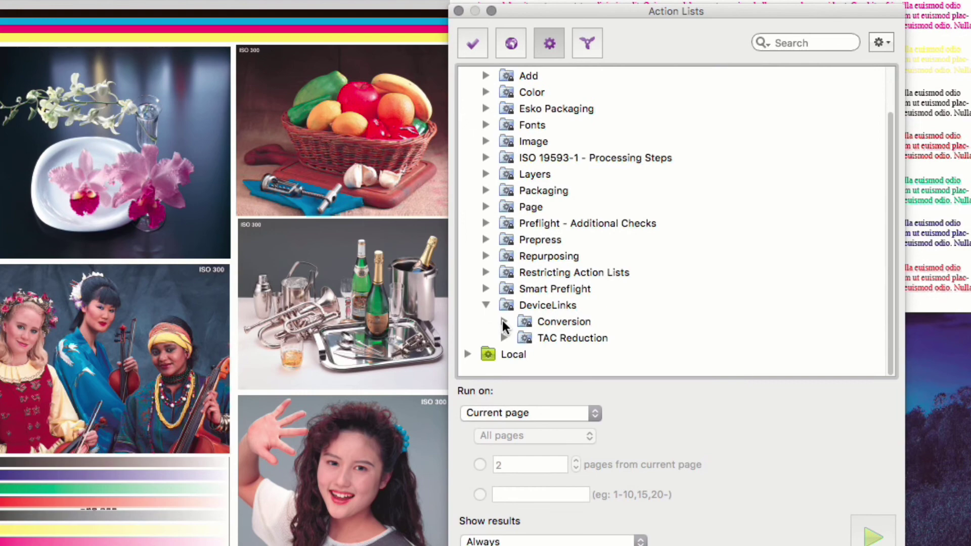
click(504, 322)
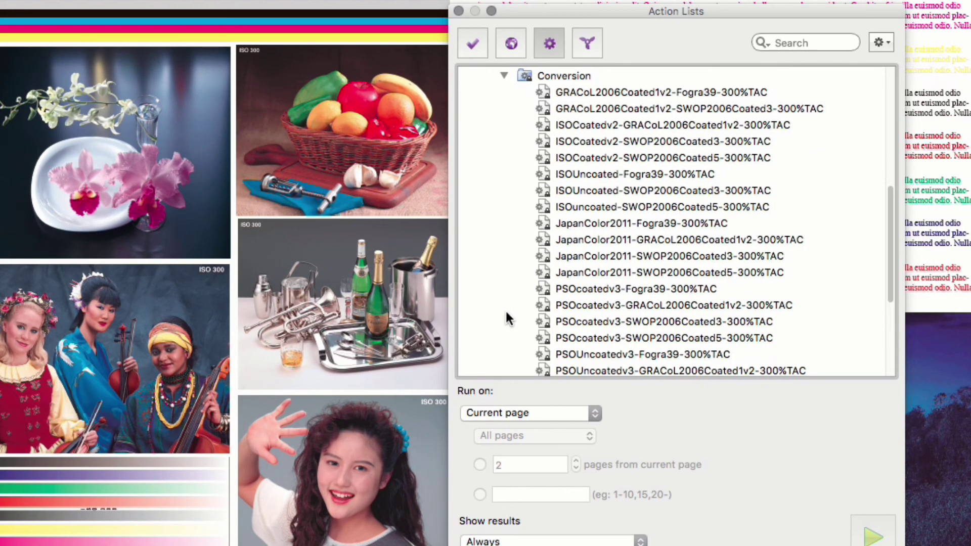
click(767, 241)
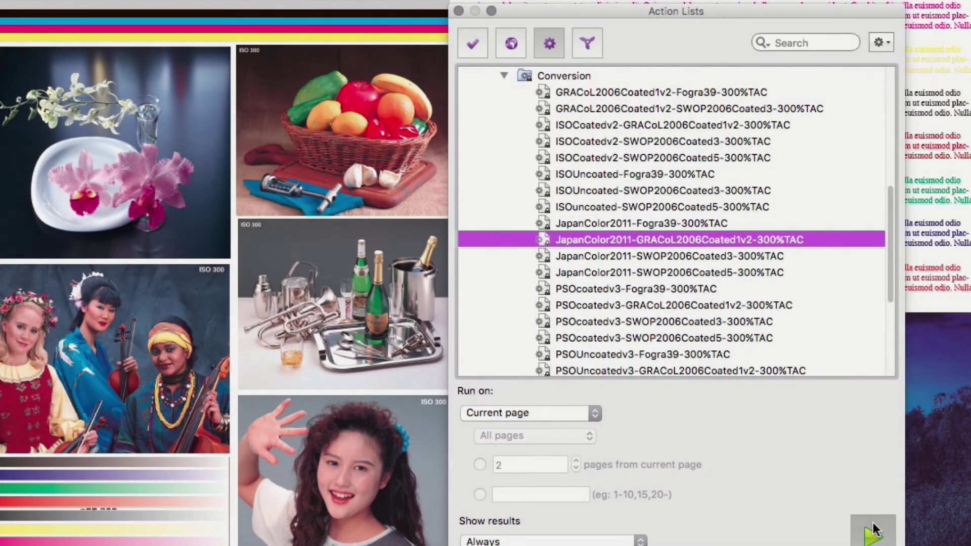
click(872, 522)
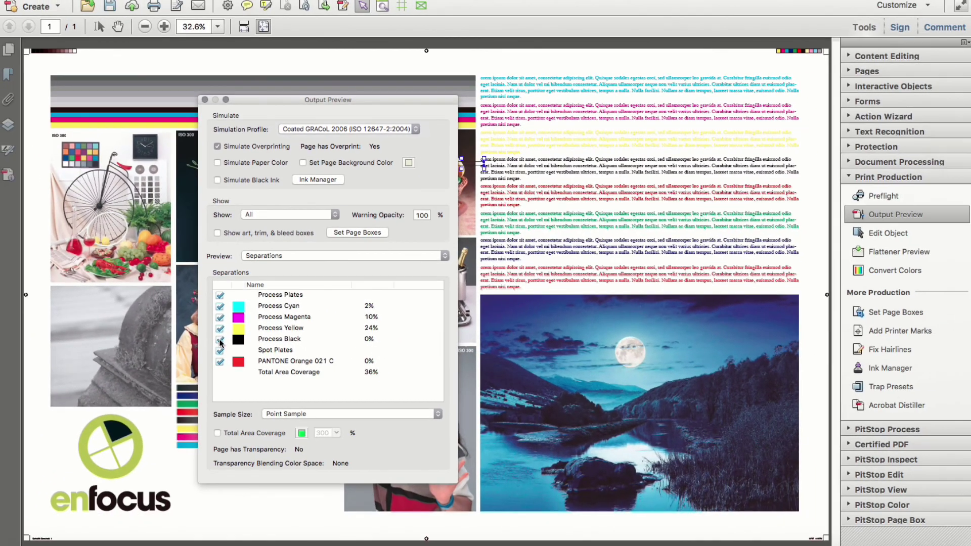
Preview the converted page without Process Black, then turn the black plate back on.
click(218, 350)
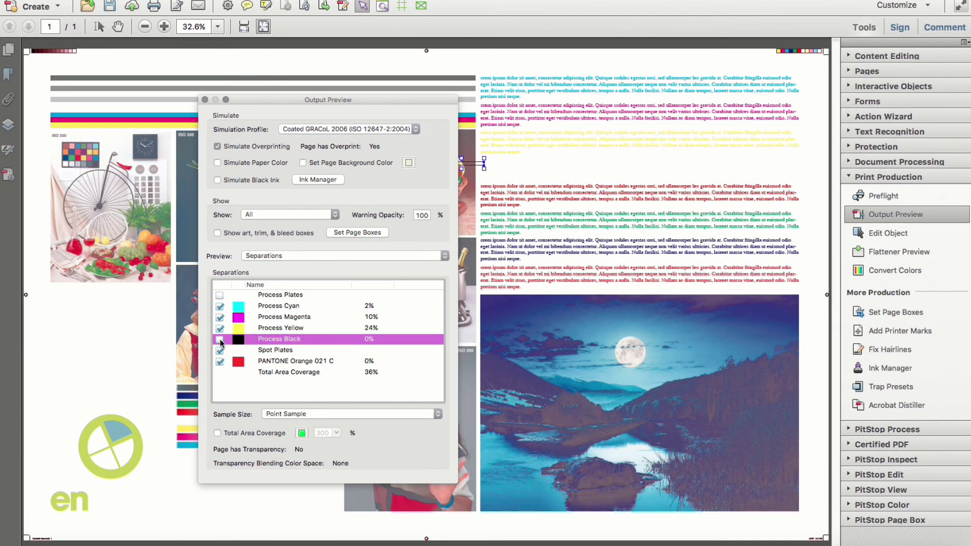
click(220, 339)
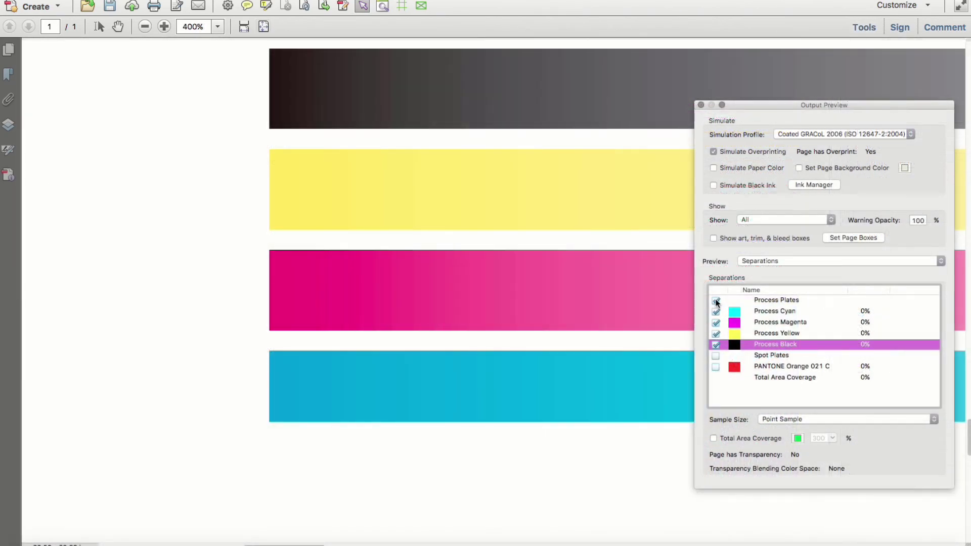
Turn off all process plates, then add cyan, magenta, yellow and black back one at a time.
click(715, 302)
click(715, 301)
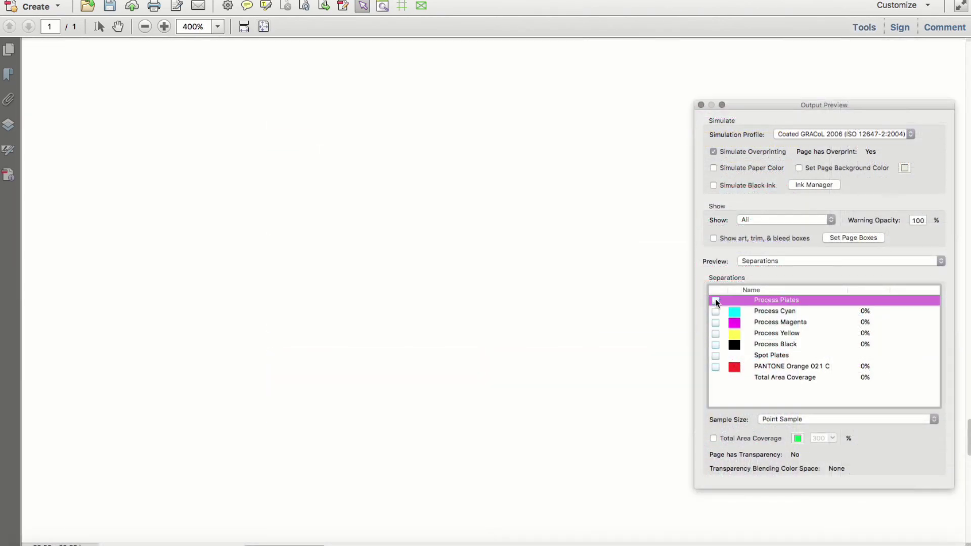
click(716, 312)
click(716, 323)
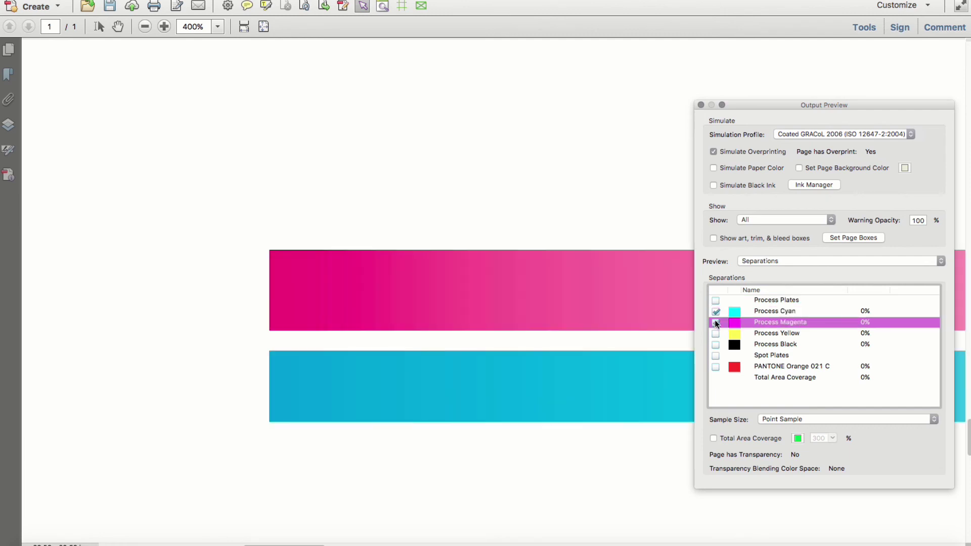
click(716, 334)
click(716, 344)
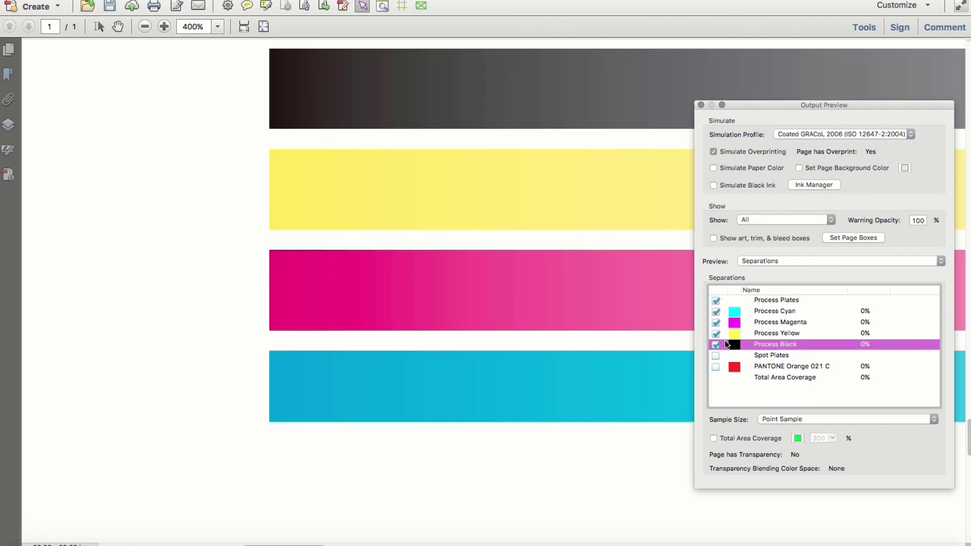
Preview the colour bars with only the cyan and magenta plates.
click(967, 438)
drag(967, 438, 967, 410)
click(715, 333)
click(715, 344)
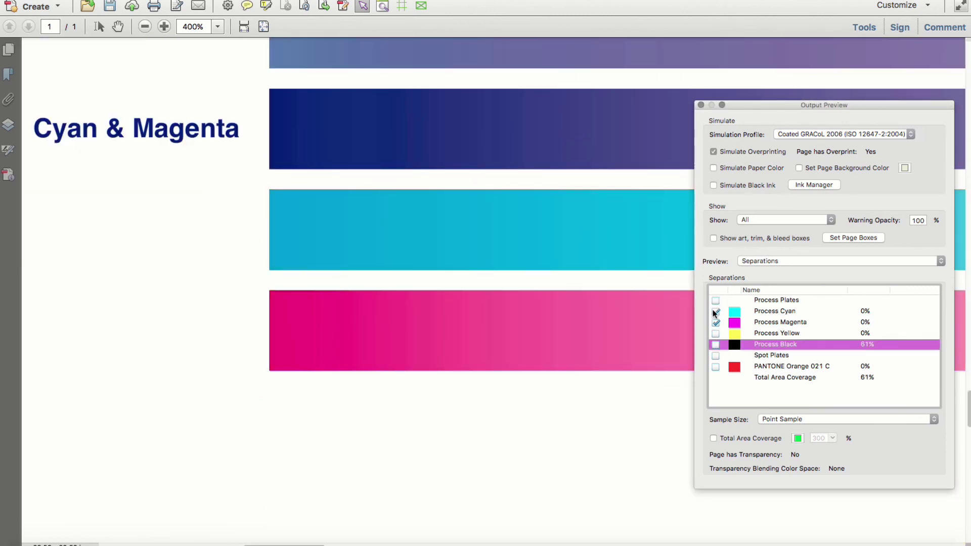
Preview cyan with yellow, then magenta with yellow, and finally show all process plates again.
click(715, 323)
click(716, 333)
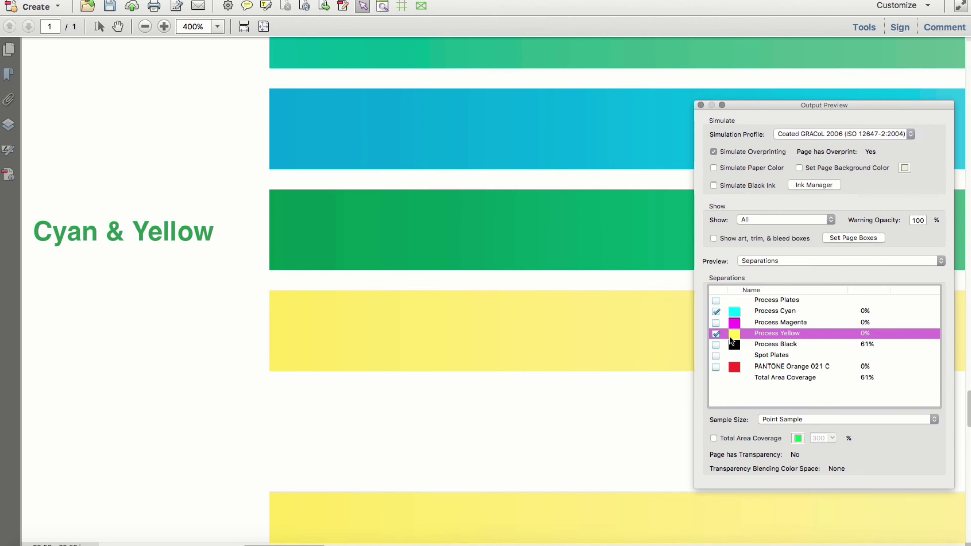
click(715, 322)
click(715, 312)
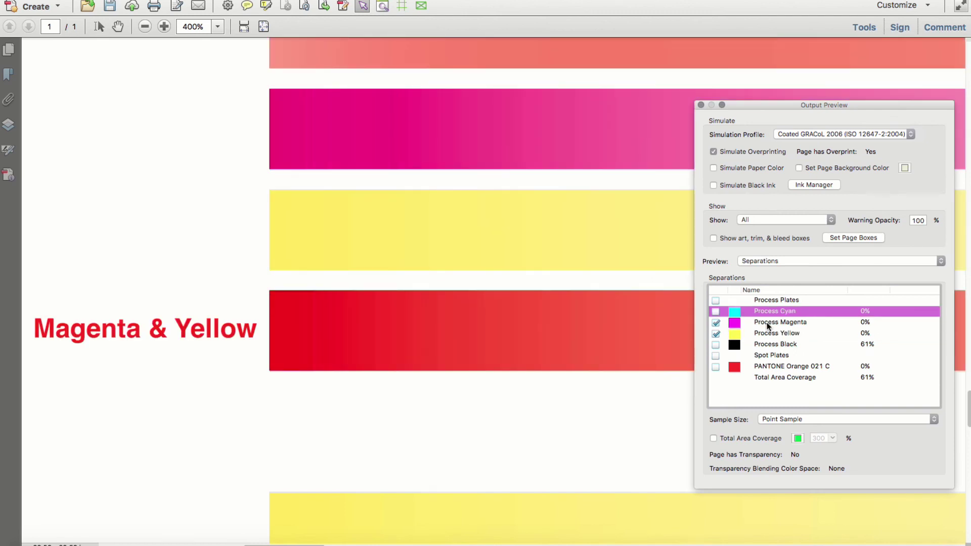
click(716, 300)
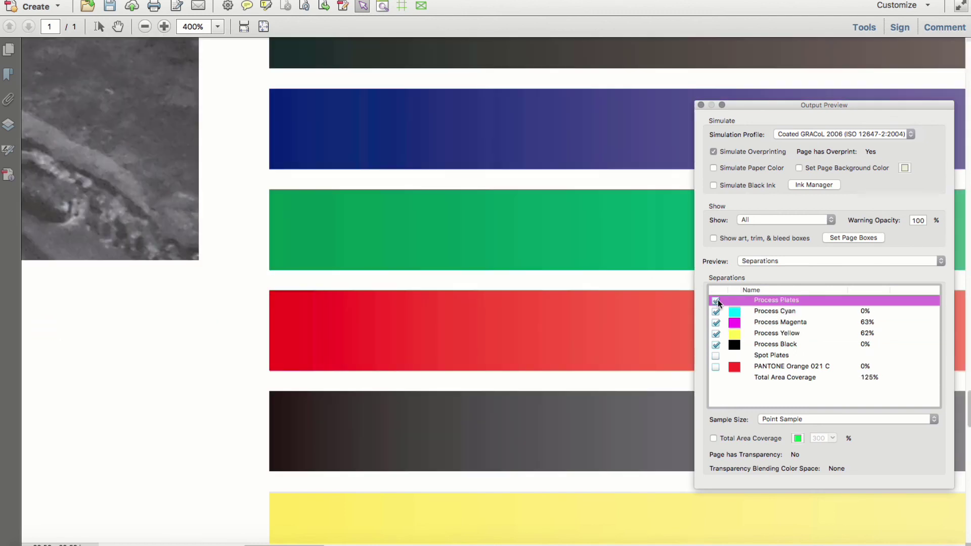
key(super+0)
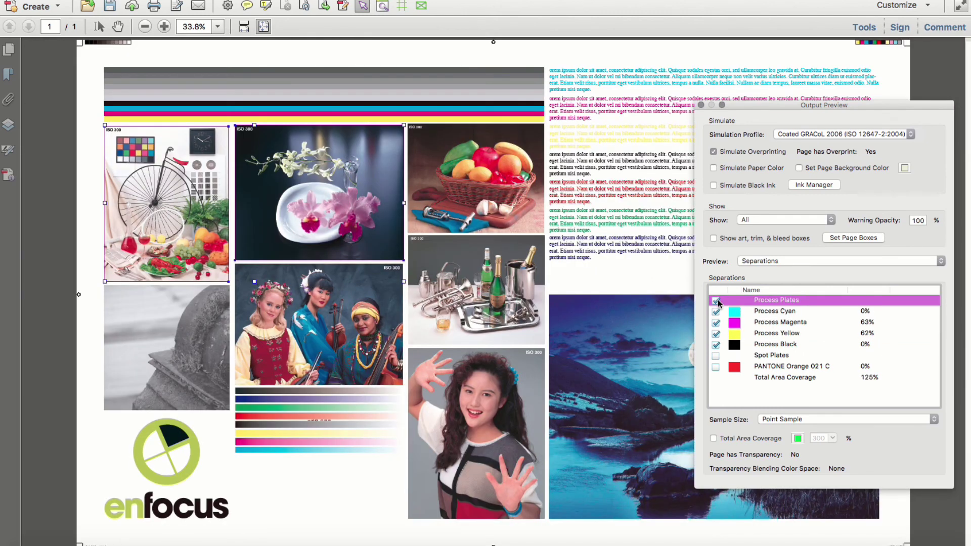